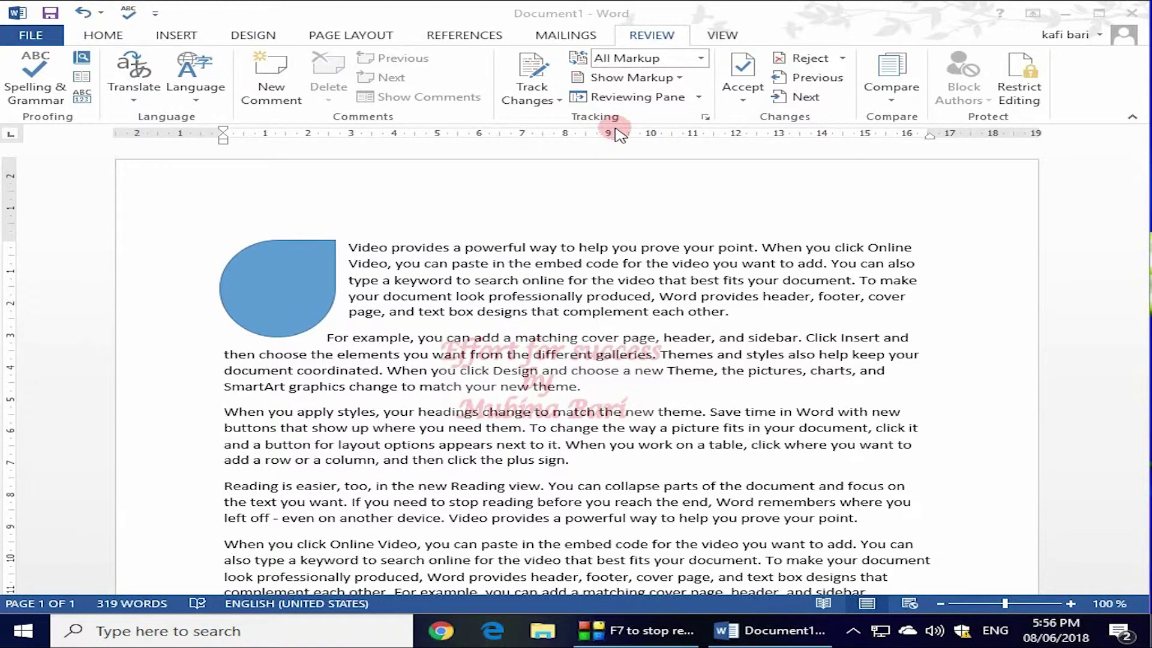
Turn on Track Changes, closing the Lock Tracking prompt without setting a password.
left_click(560, 101)
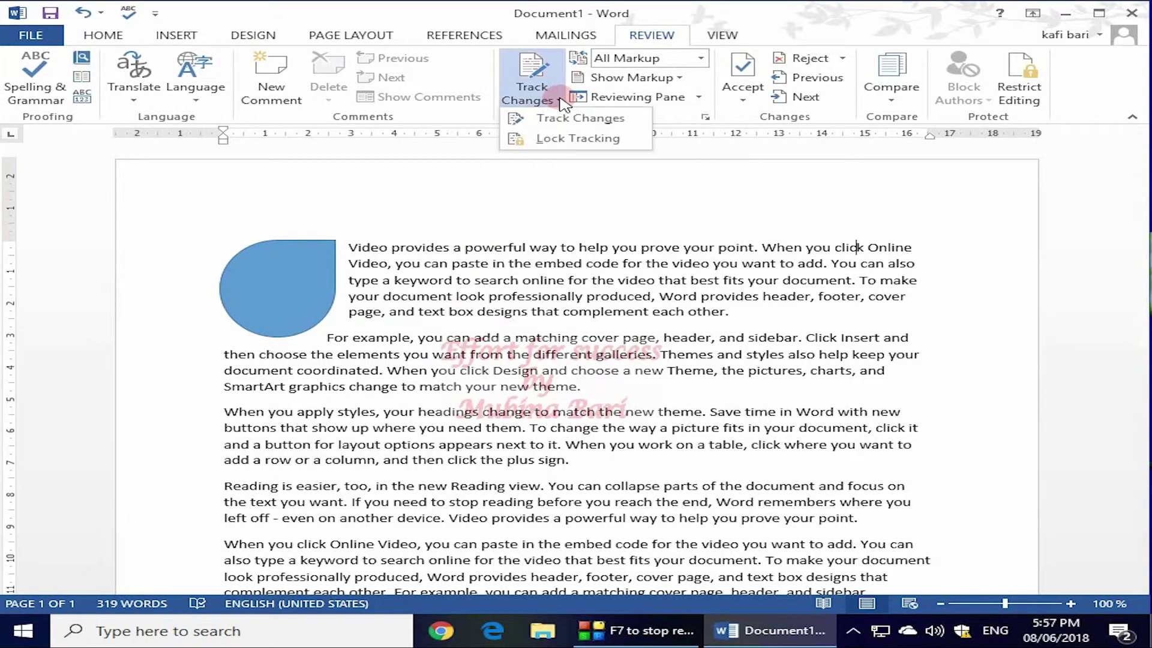
left_click(566, 139)
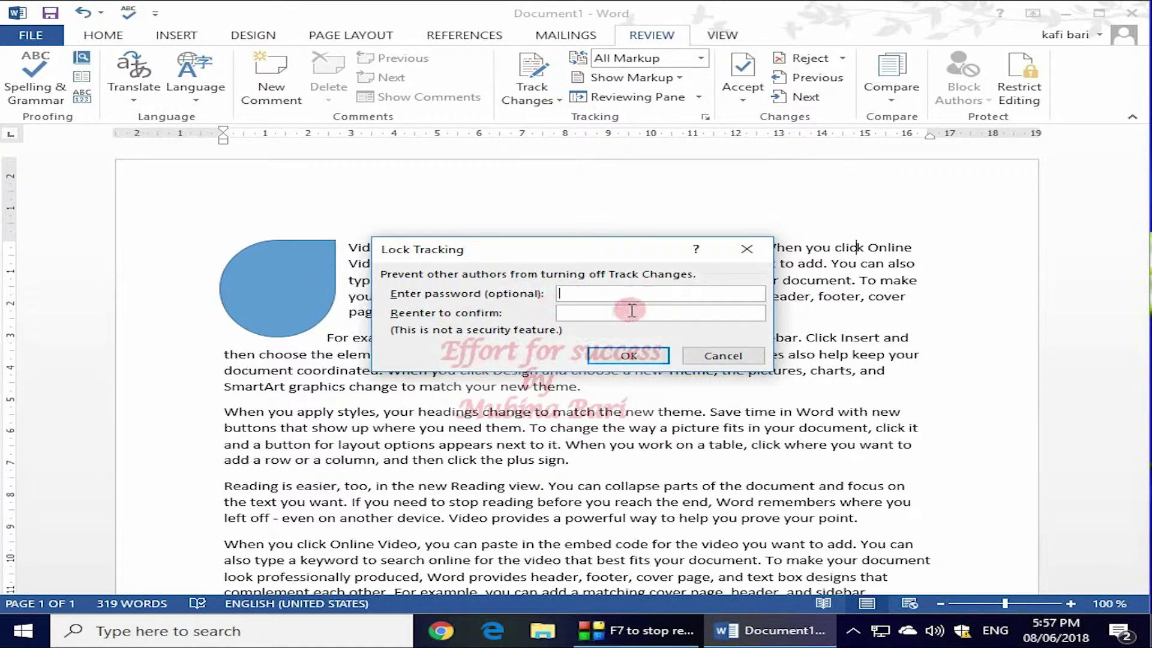
left_click(747, 249)
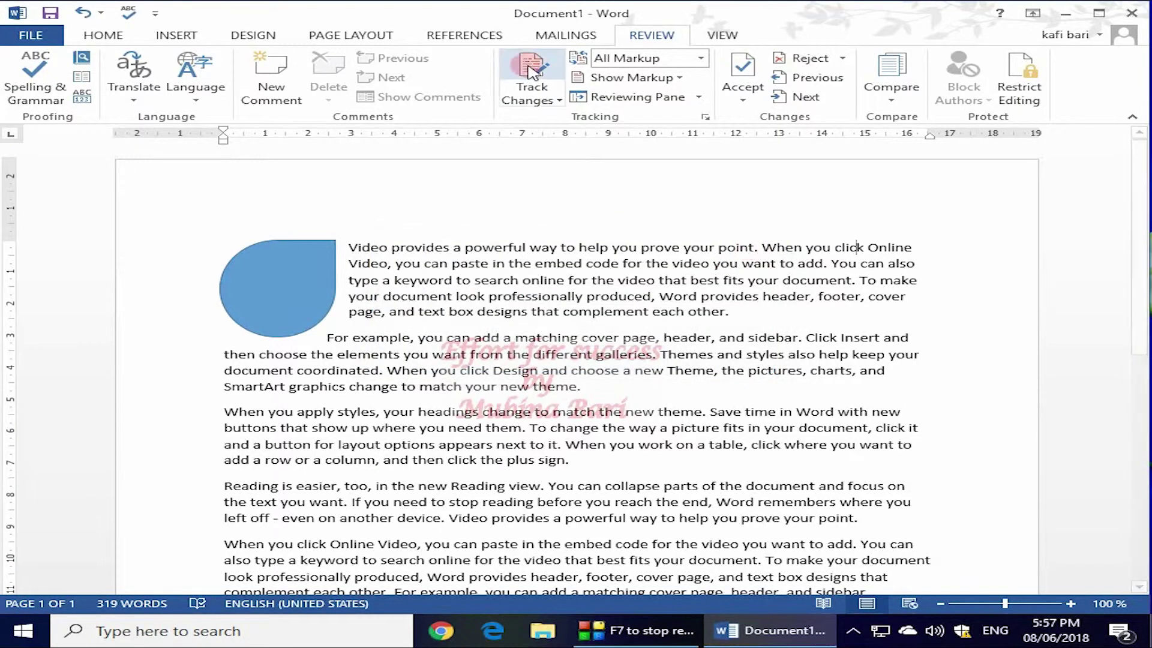
left_click(560, 102)
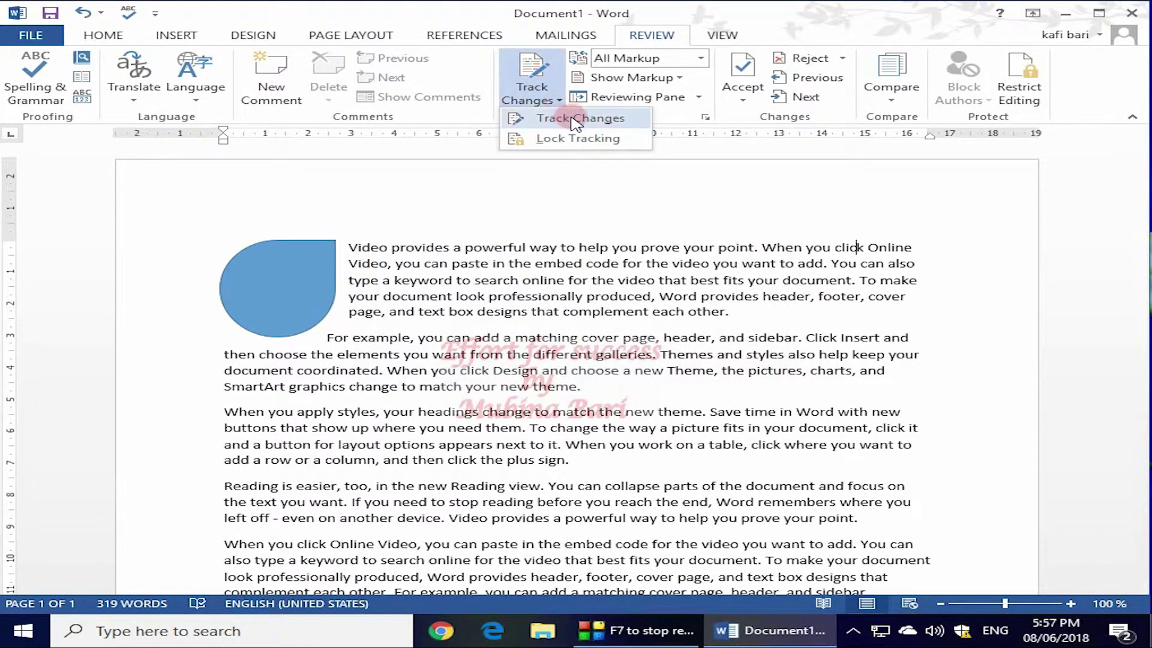
left_click(570, 119)
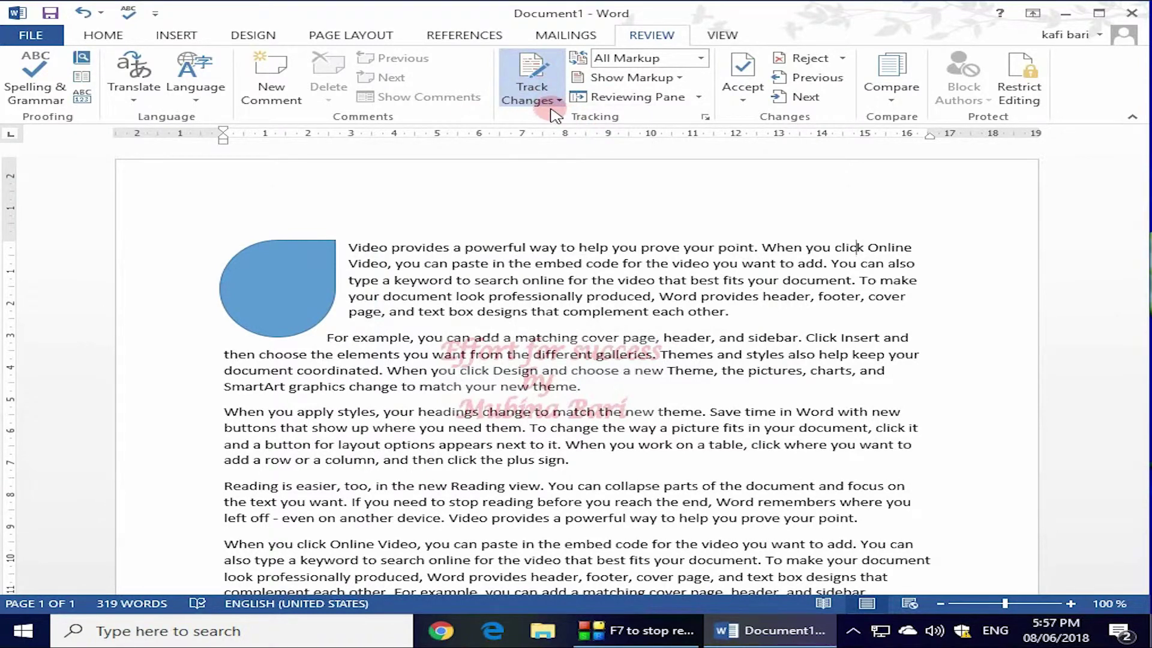
left_click(555, 105)
left_click(557, 102)
left_click(529, 87)
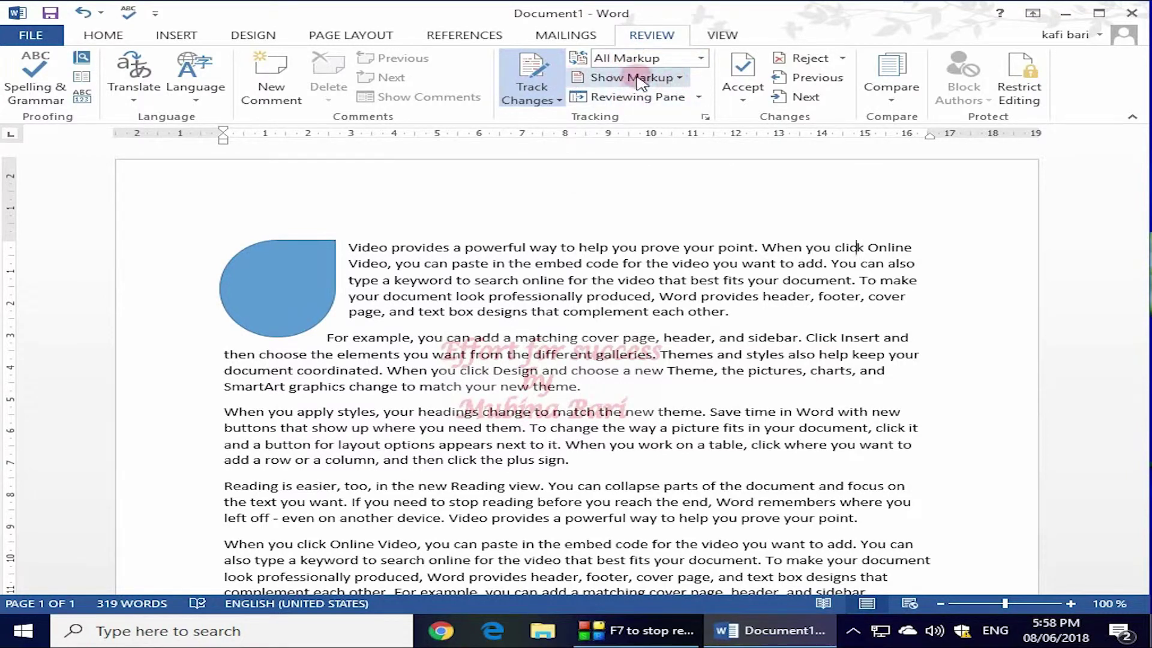
left_click(681, 80)
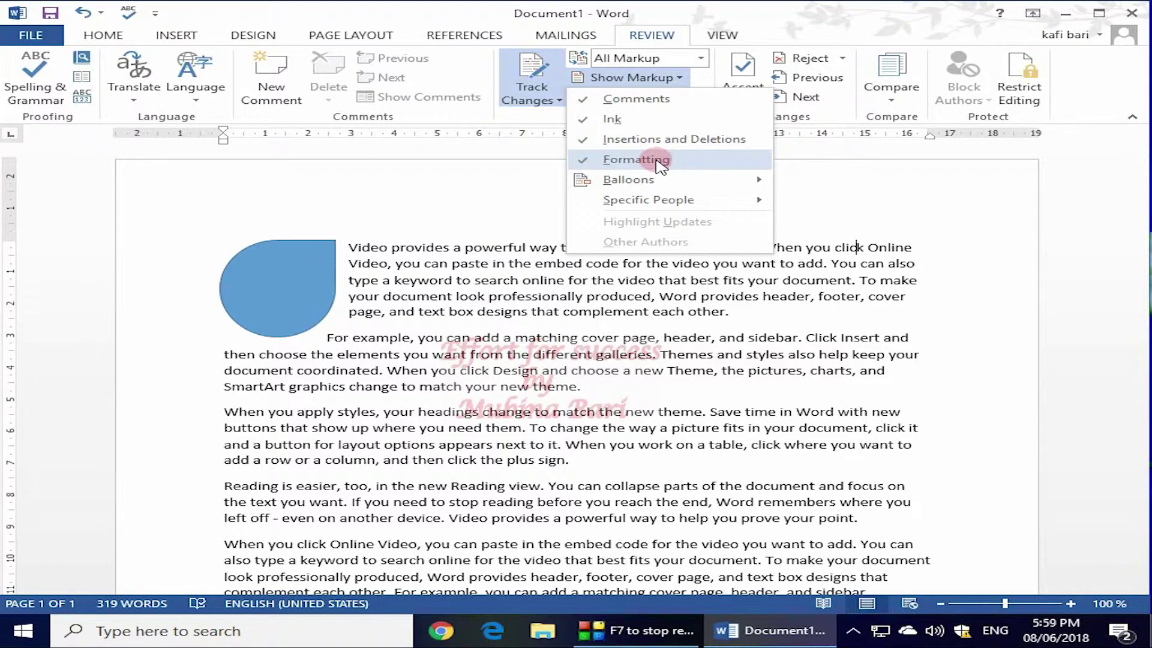
left_click(809, 174)
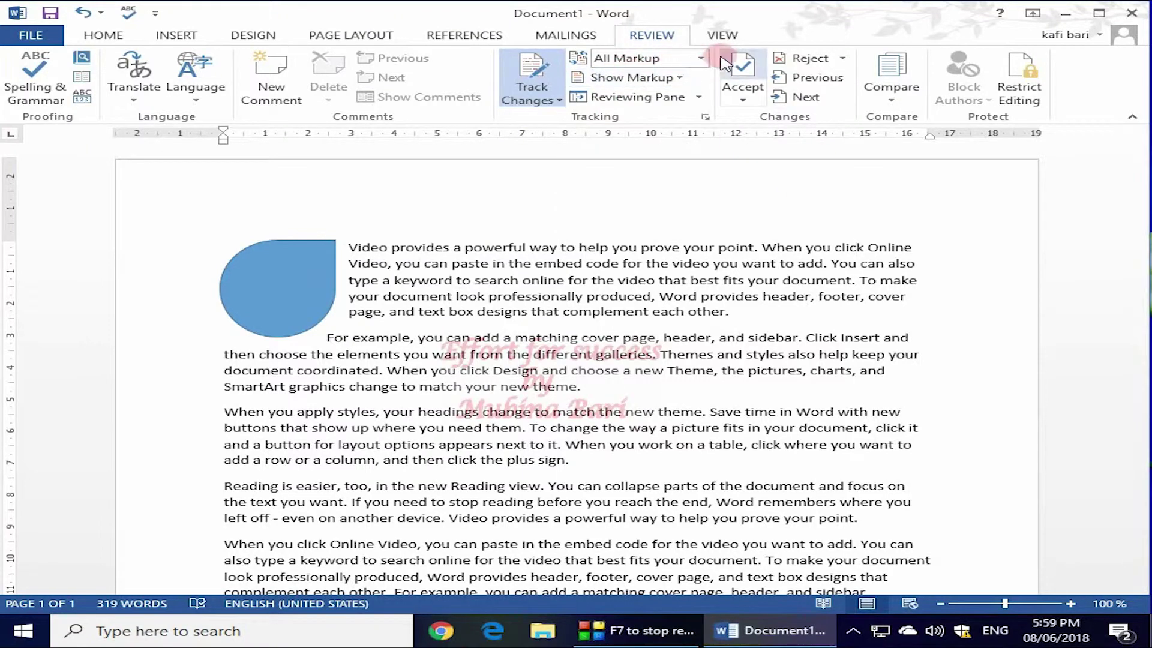
Switch the review display to Simple Markup and bold the opening words 'Video provides'.
left_click(700, 58)
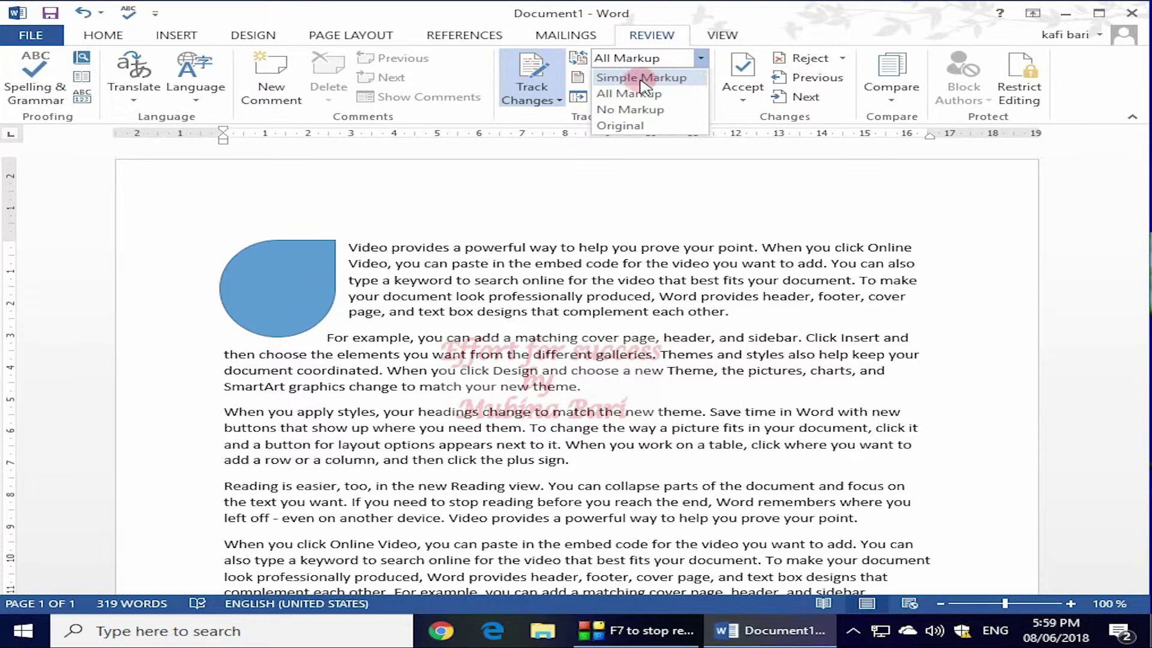
left_click(641, 78)
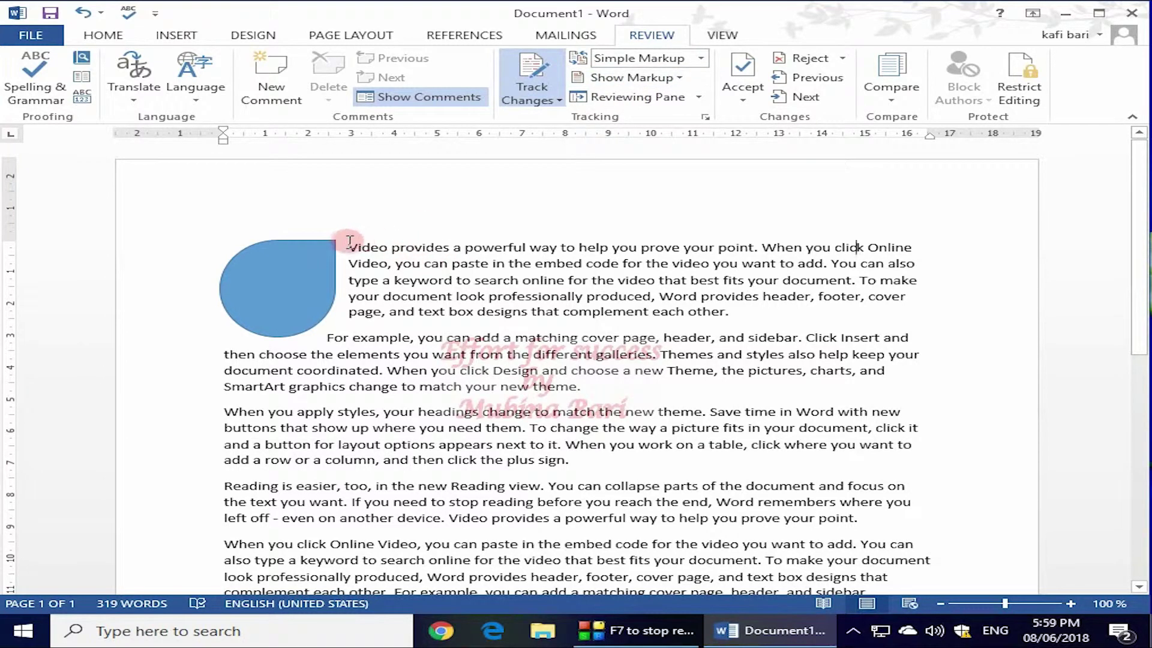
left_click_drag(349, 245, 452, 248)
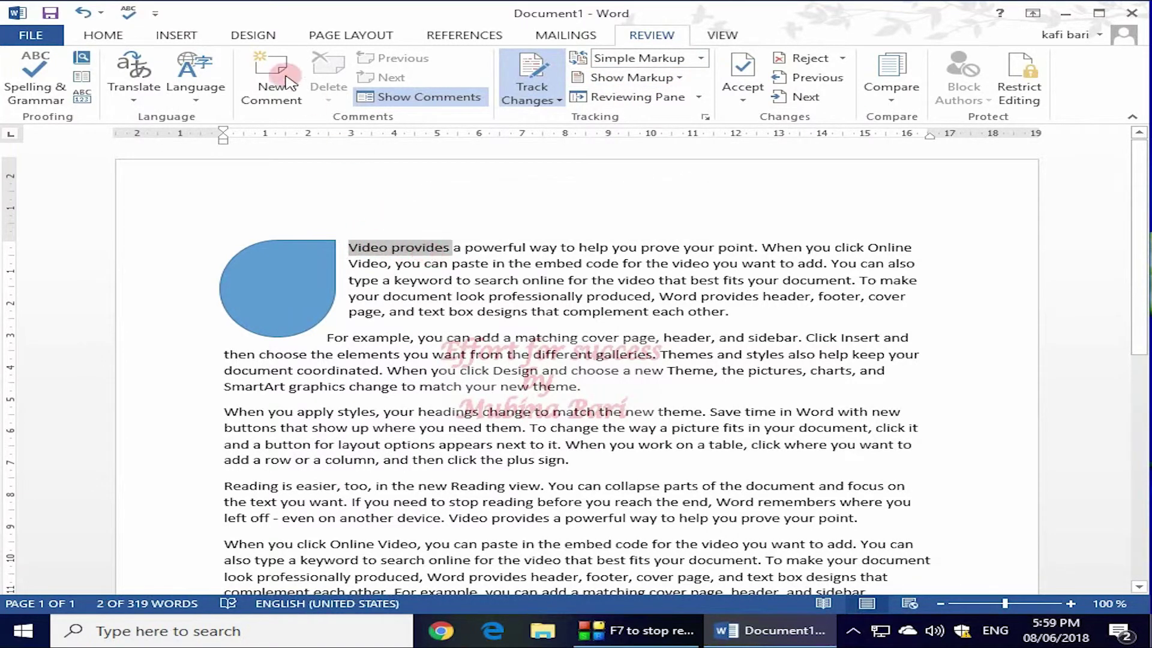
left_click(104, 35)
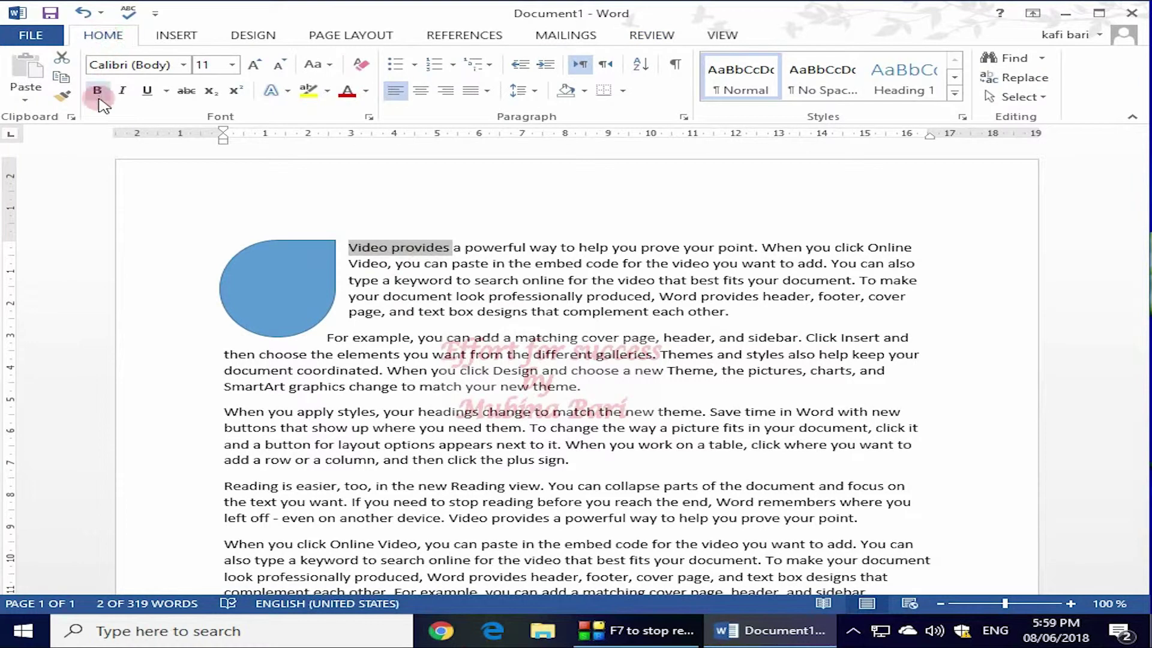
left_click(98, 91)
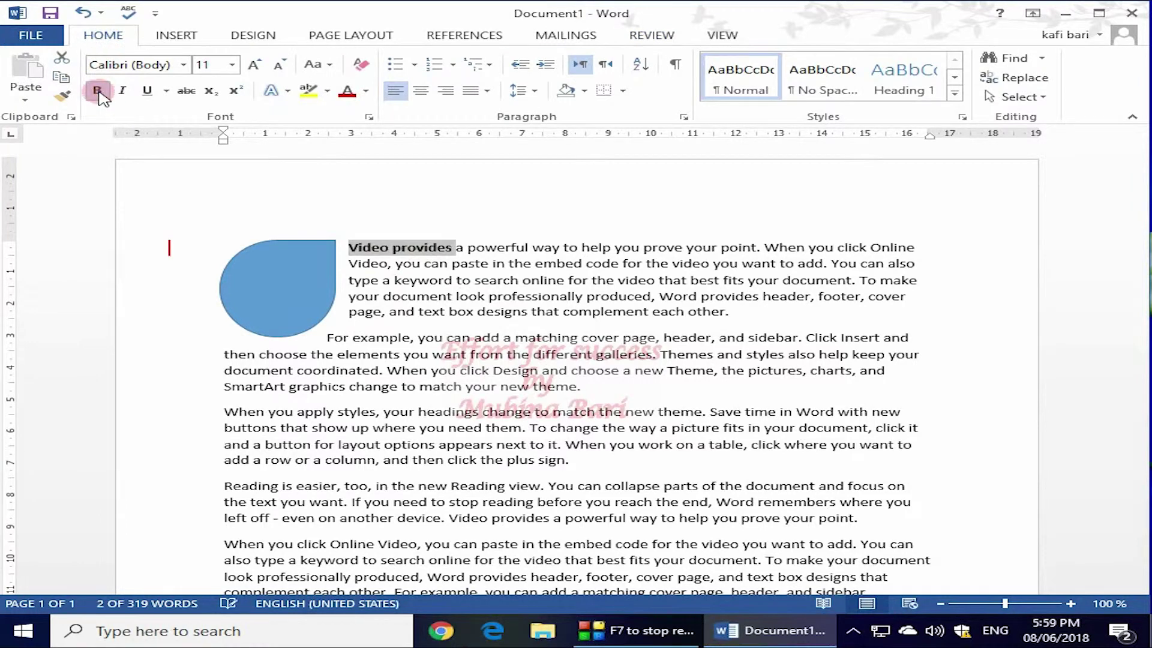
left_click(450, 193)
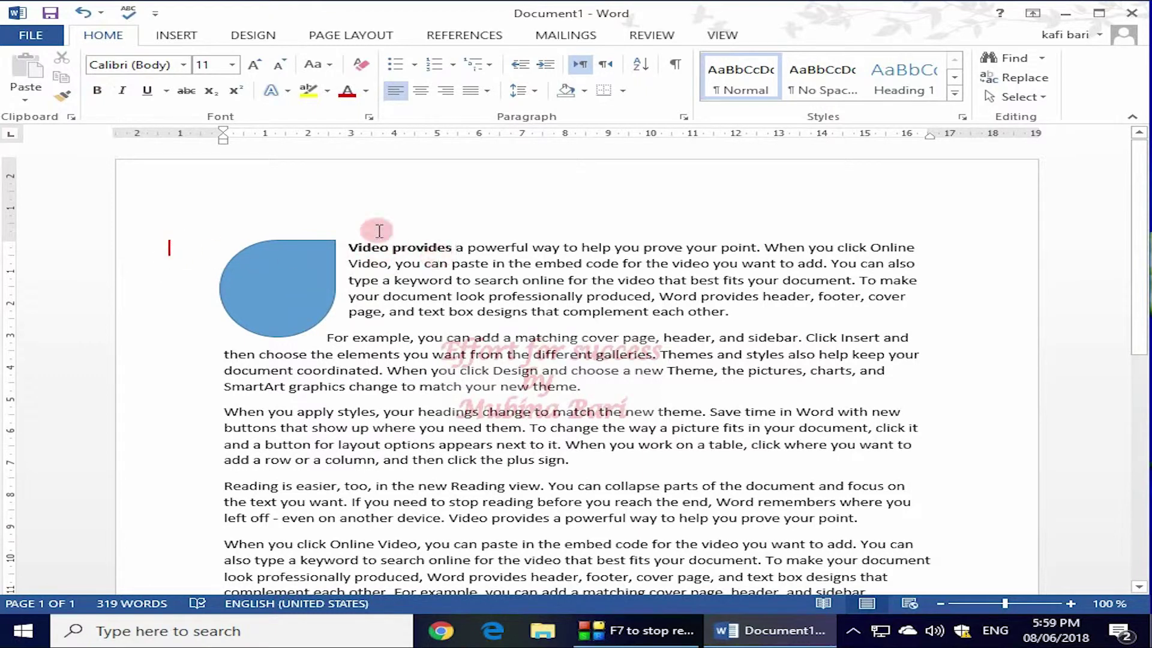
Show All Markup and inspect the two 'Formatted: Font: Bold' balloons in the margin.
left_click(652, 36)
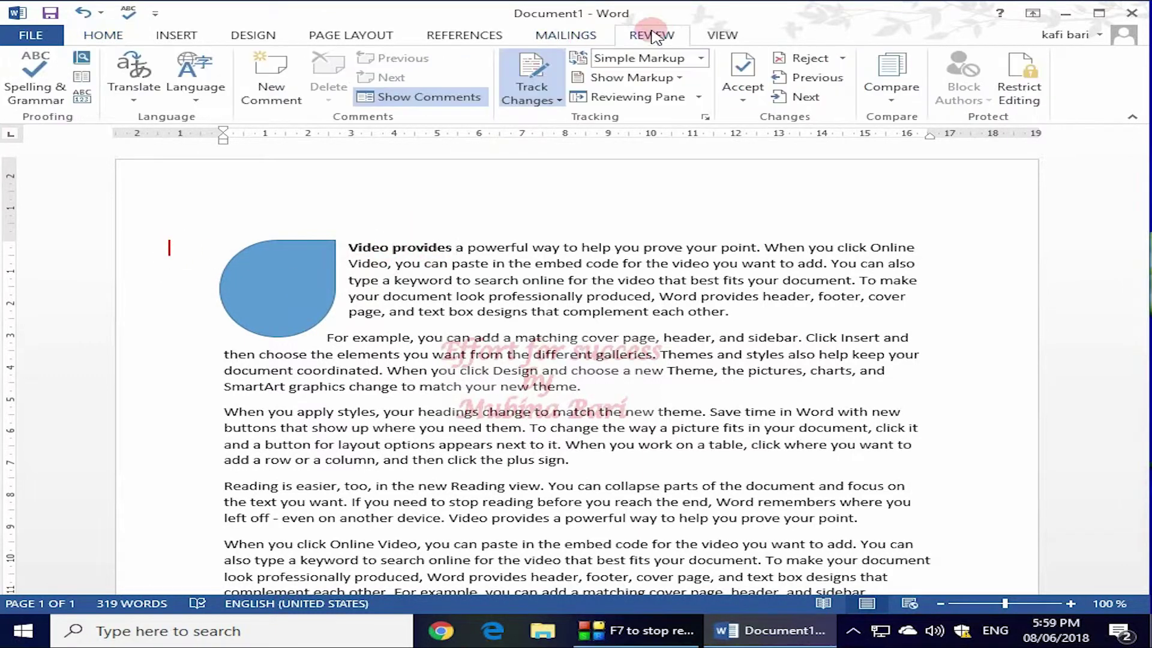
left_click(700, 60)
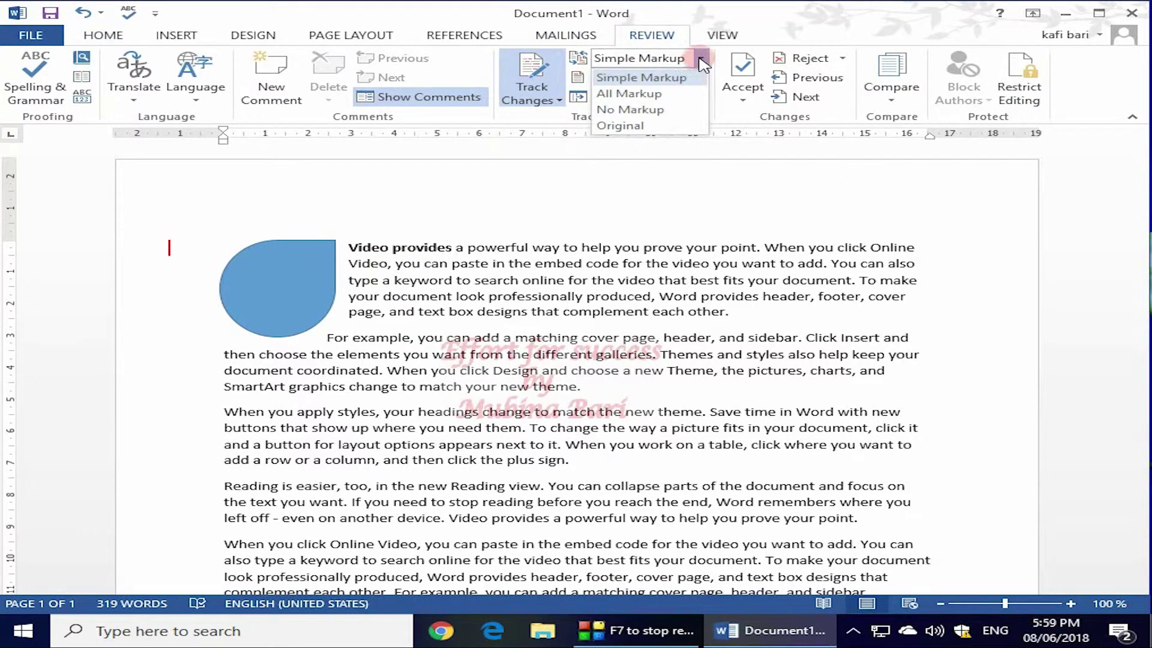
left_click(680, 95)
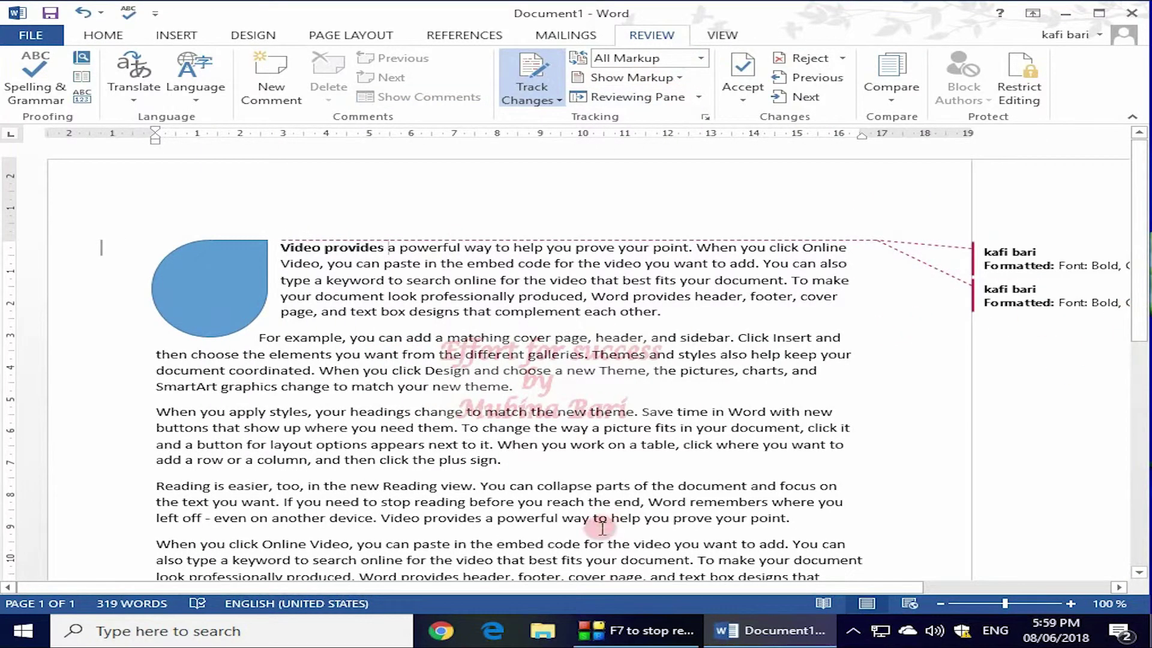
left_click(1041, 270)
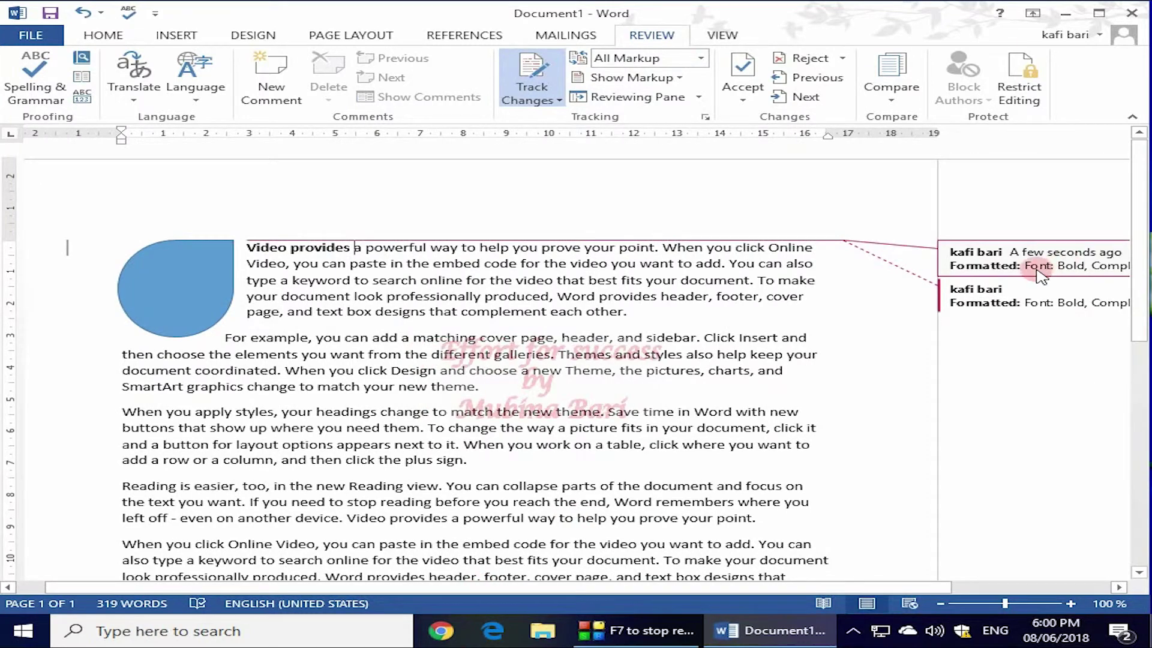
left_click(1076, 309)
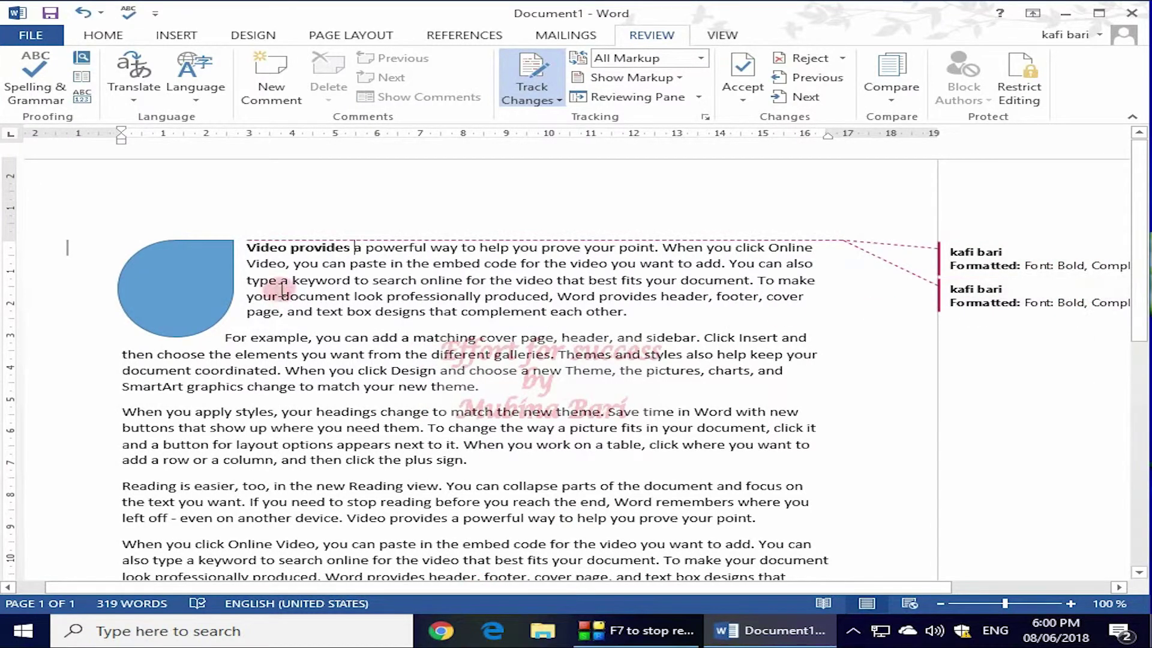
left_click(700, 58)
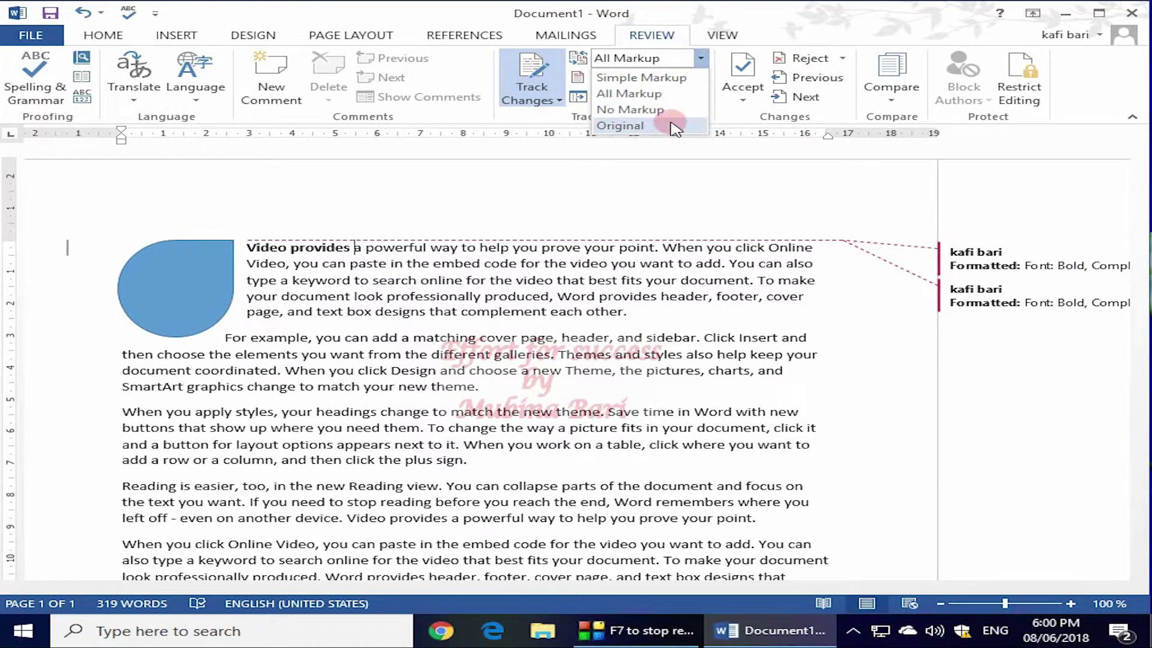
left_click(632, 184)
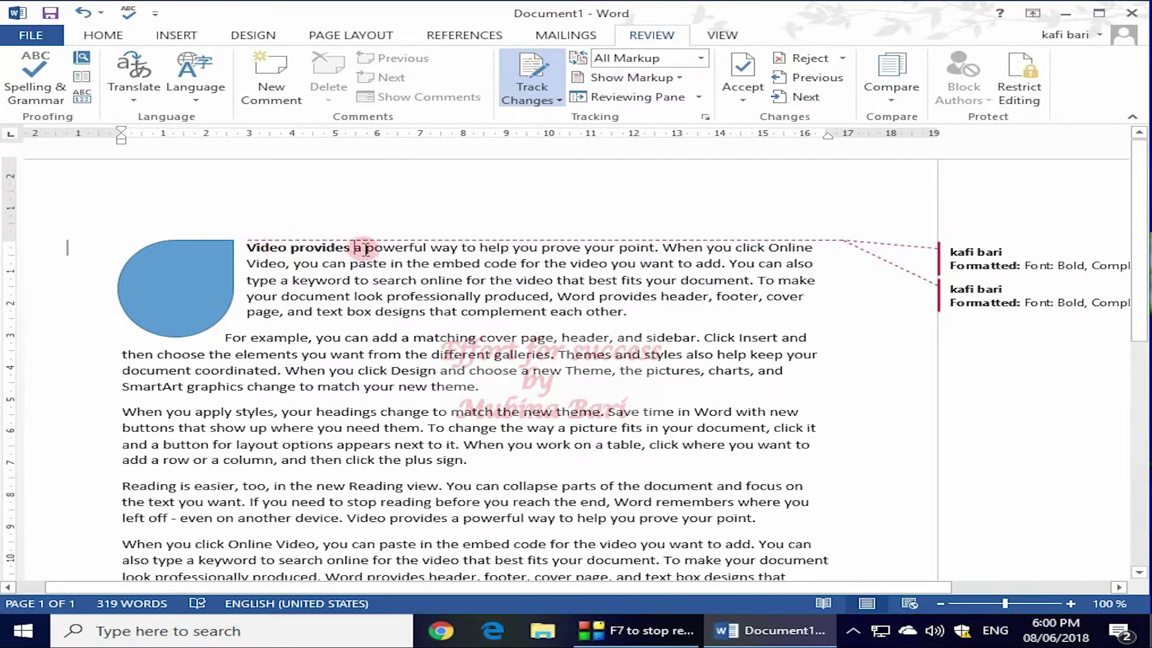
Replace the blue teardrop shape with a Smiley Face drawn beside the first paragraph.
left_click(182, 295)
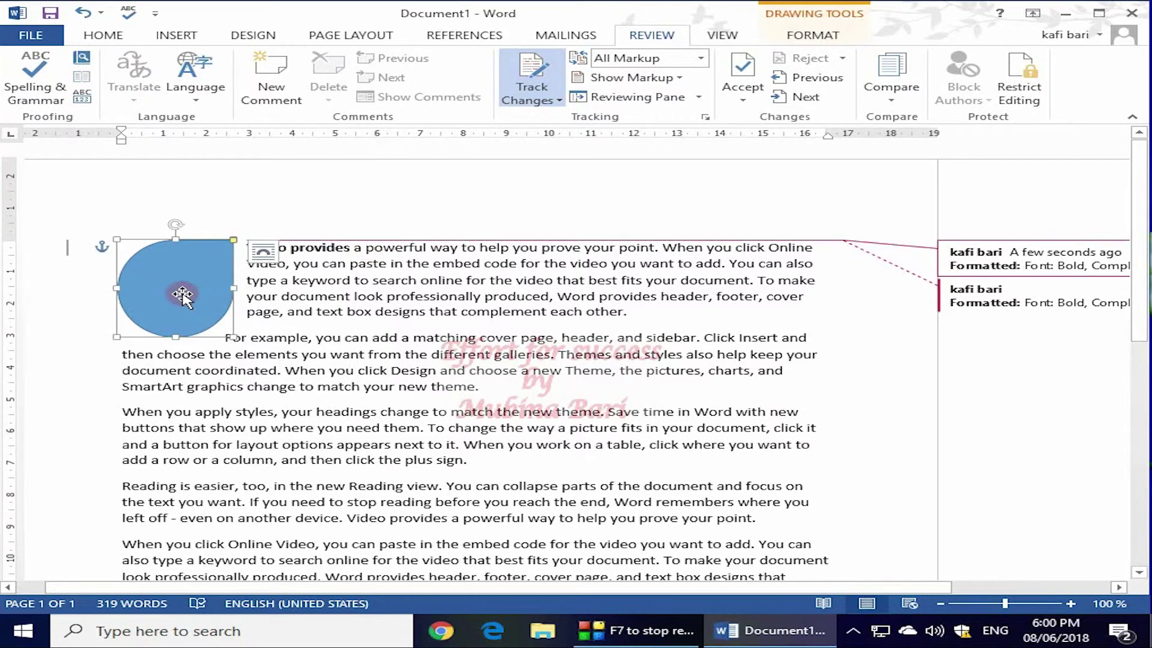
key("Delete")
left_click(177, 35)
left_click(309, 75)
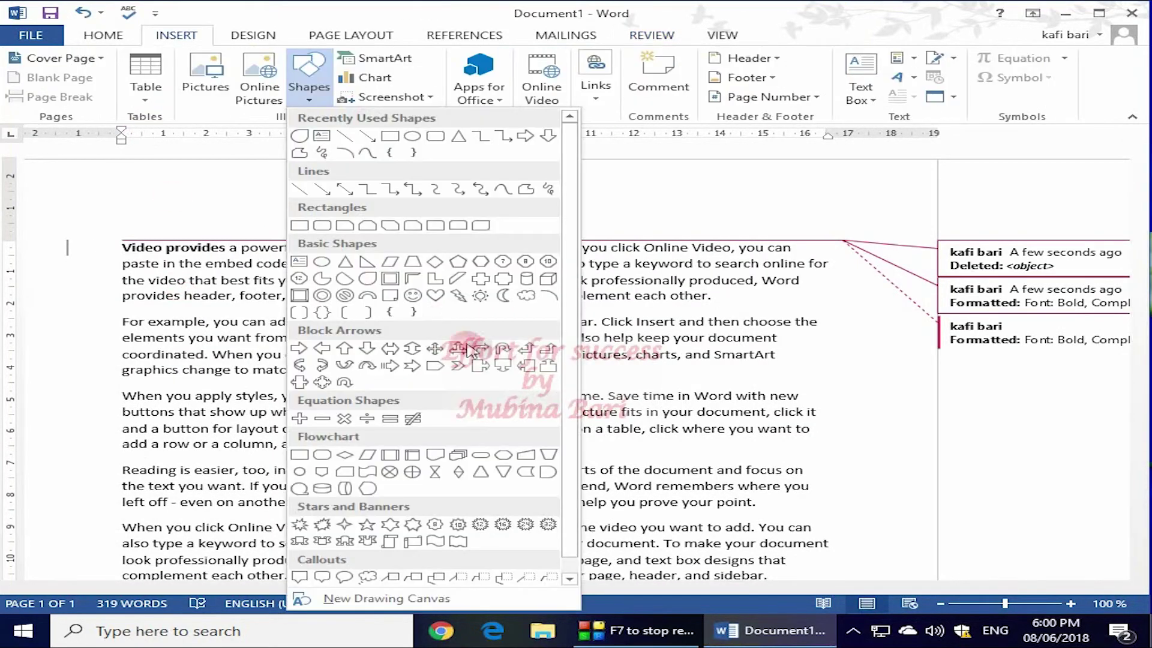
left_click(412, 296)
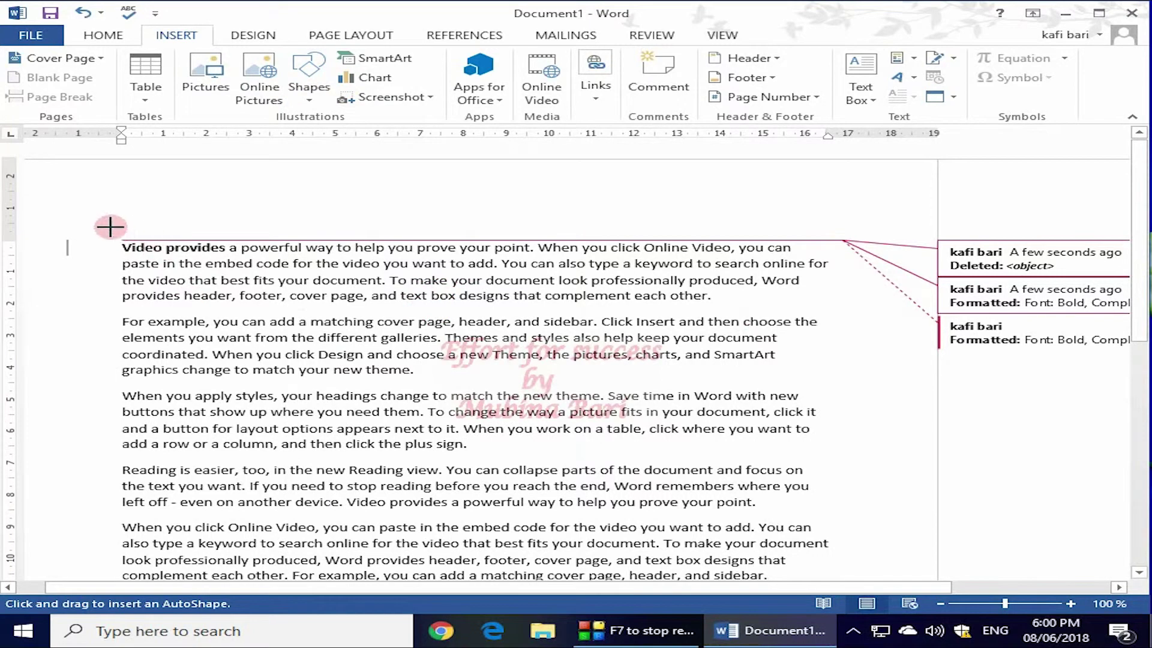
left_click_drag(153, 270, 262, 324)
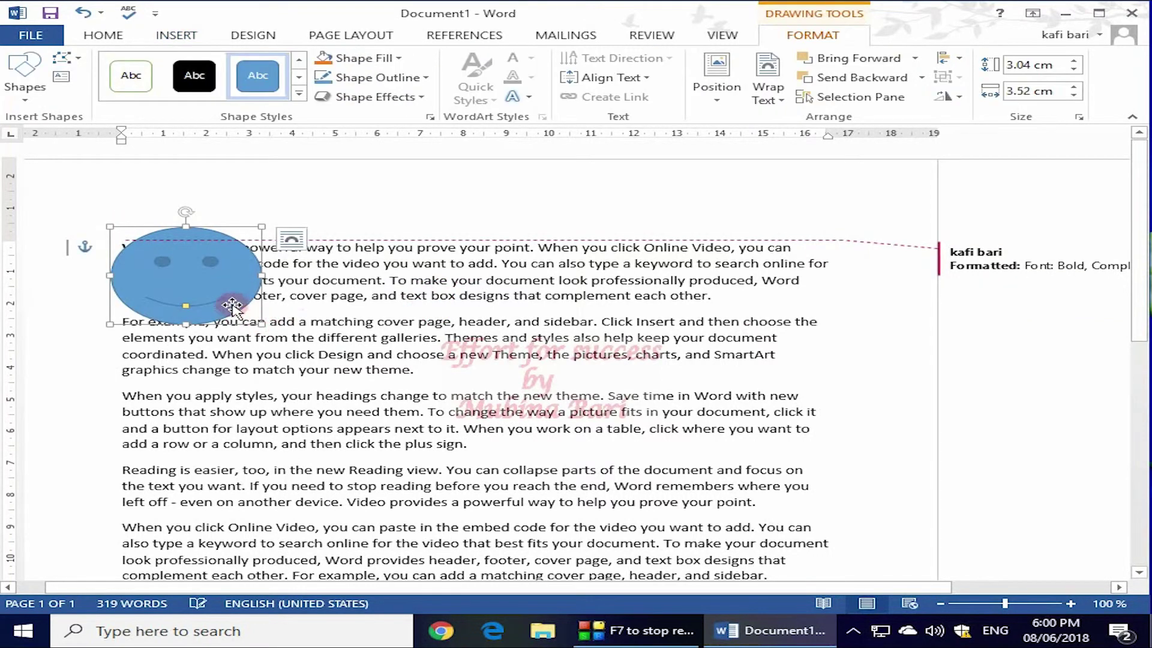
left_click(279, 249)
Delete the matching-cover-page phrase and add ' This is my book' after 'plus sign.'.
left_click_drag(268, 249, 655, 252)
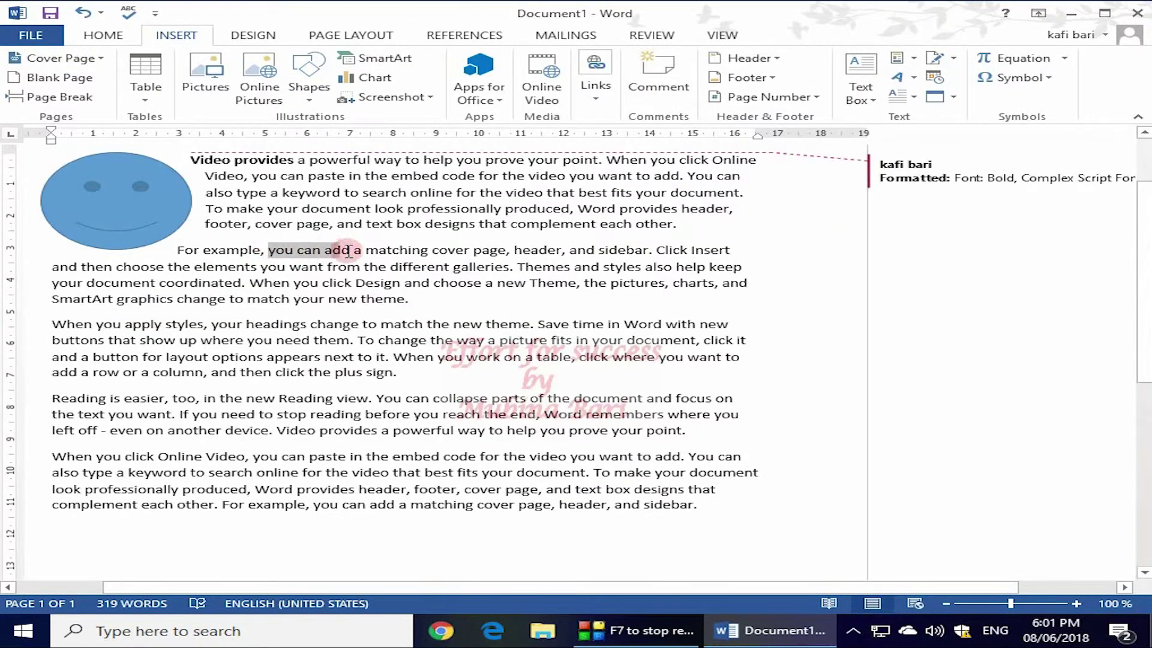
key("Delete")
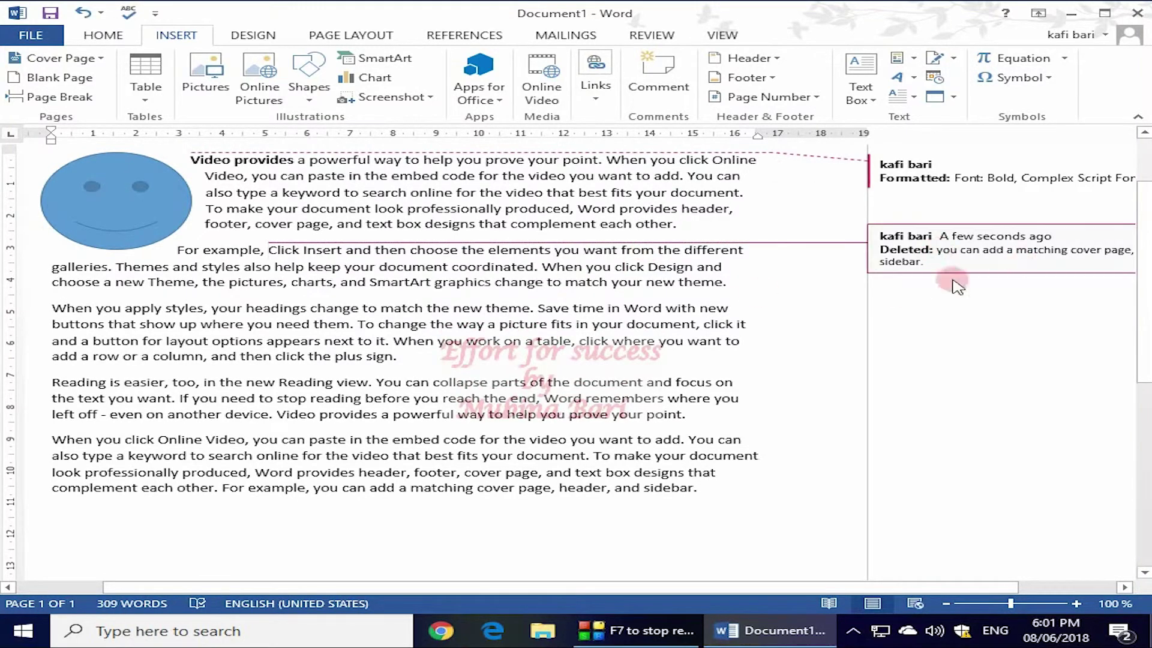
left_click(410, 359)
type("This is my book")
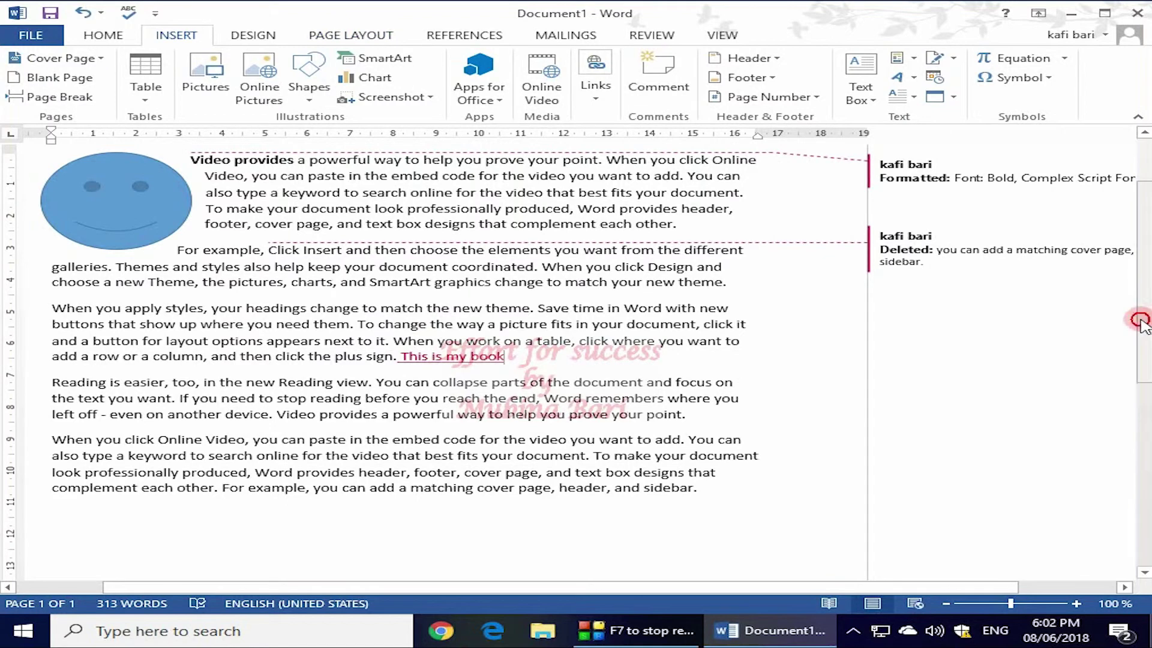
scroll(1139, 318, "up", 3)
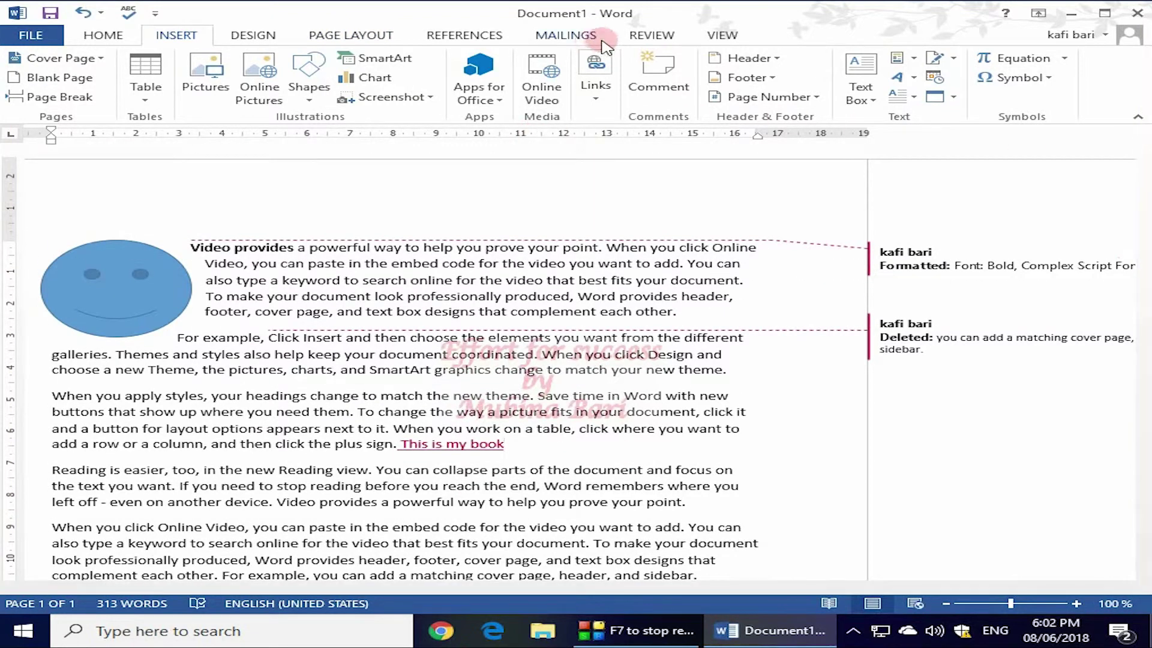
Open the Reviewing Pane vertically, try the horizontal layout, then return it to vertical.
left_click(654, 34)
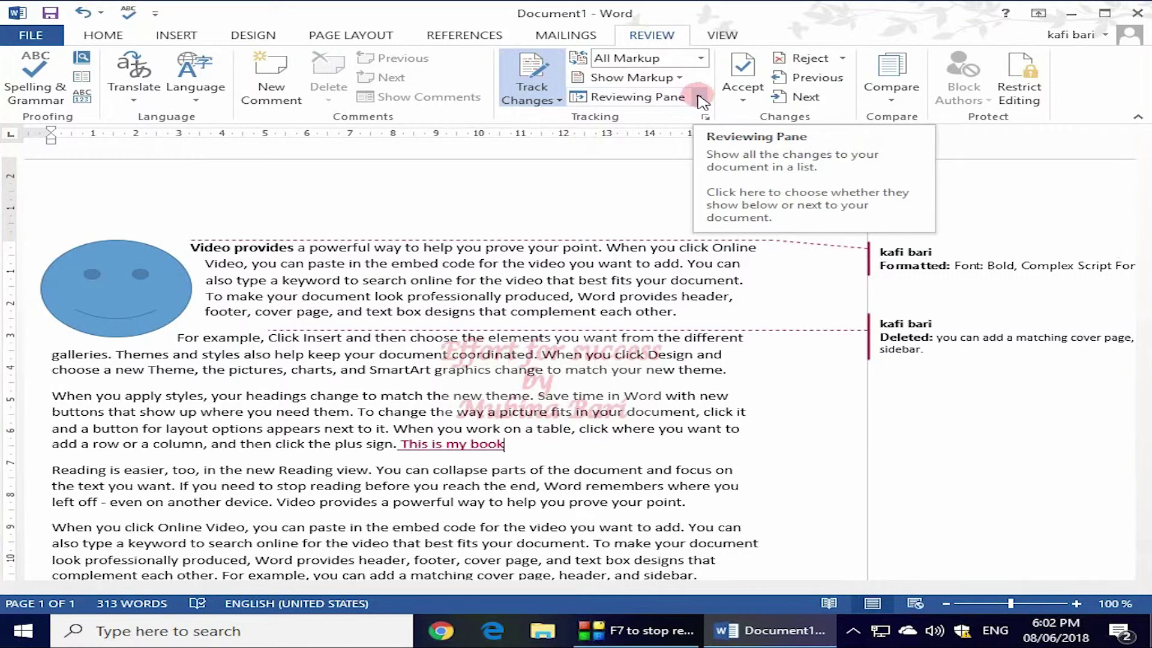
left_click(699, 97)
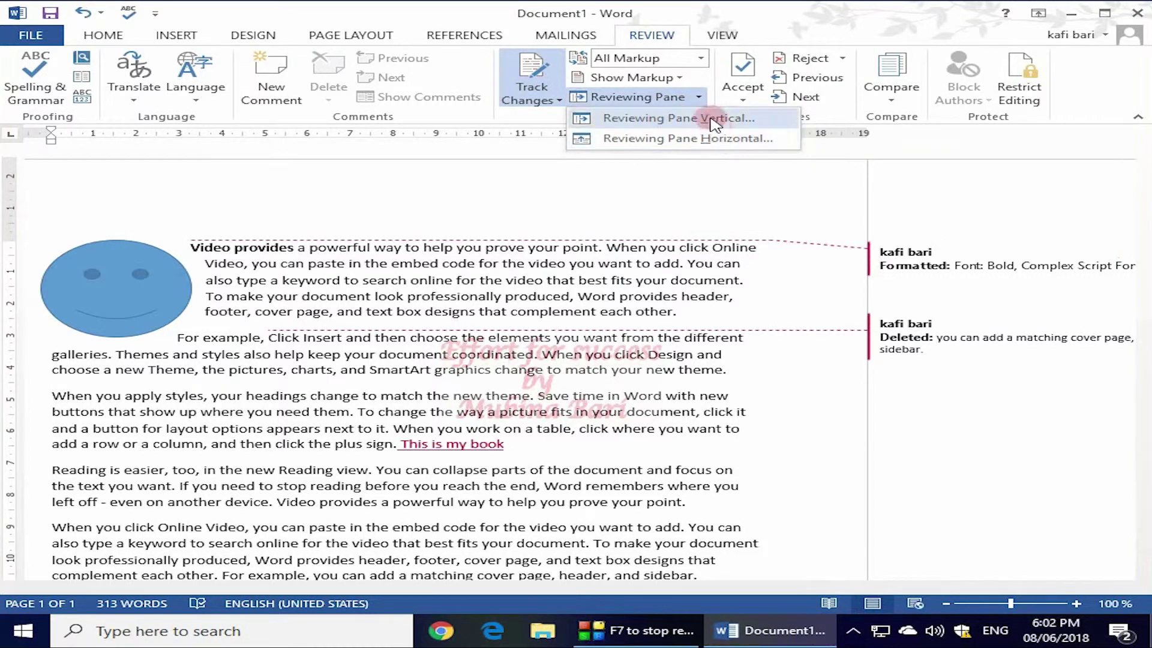
left_click(677, 118)
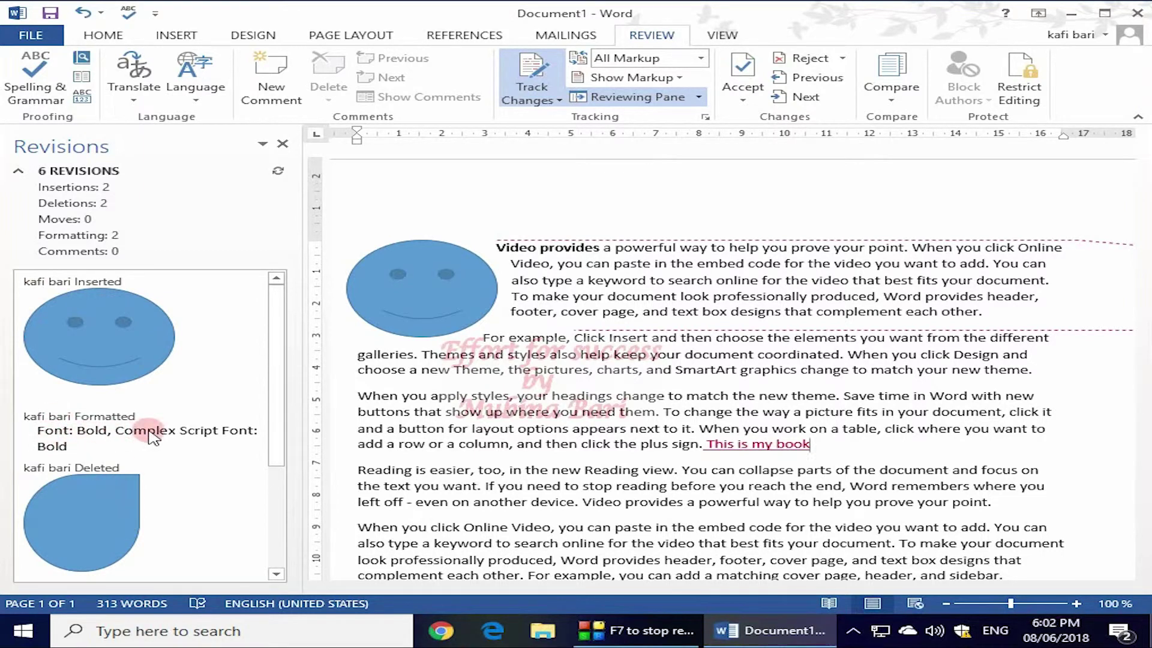
left_click_drag(278, 360, 276, 543)
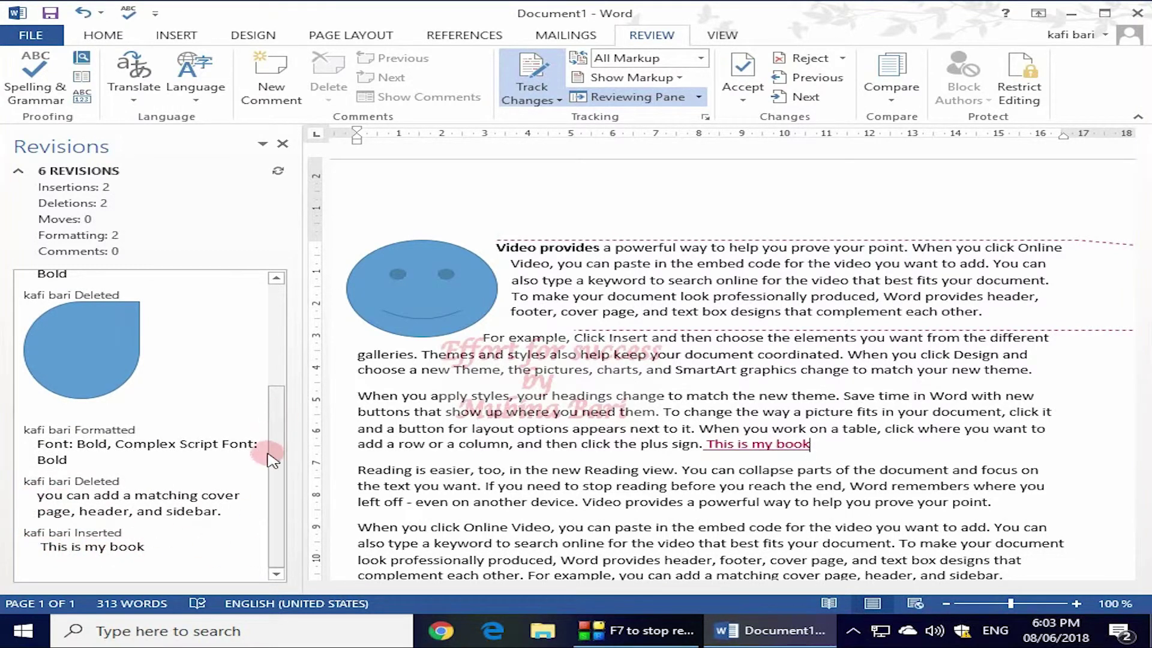
left_click(698, 96)
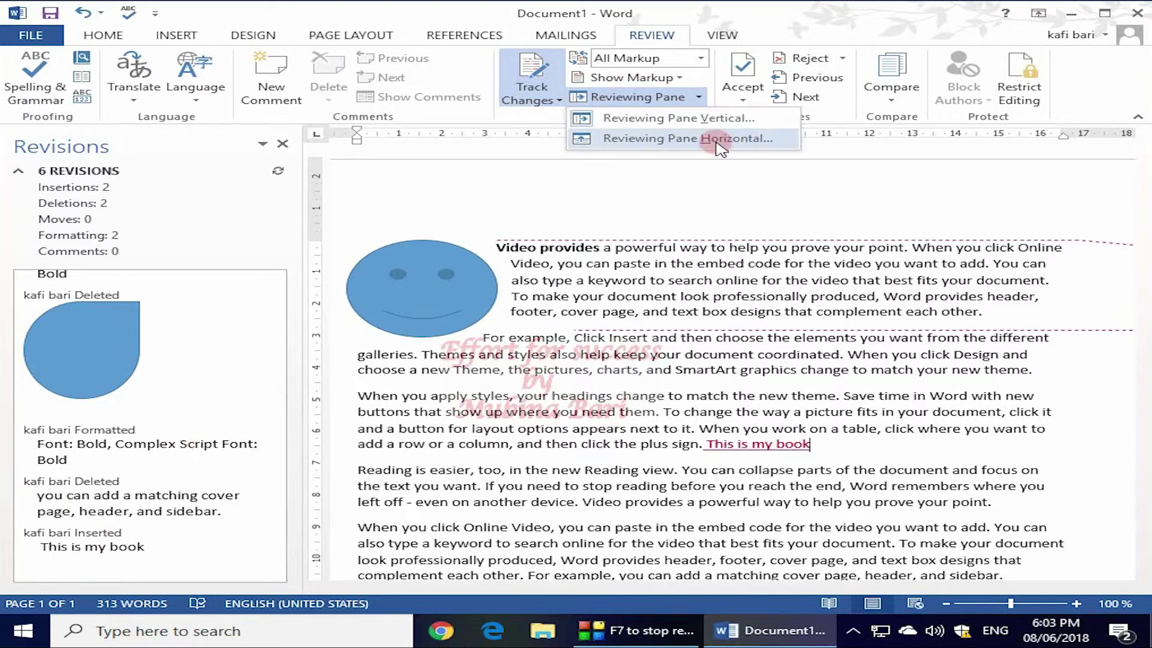
left_click(687, 138)
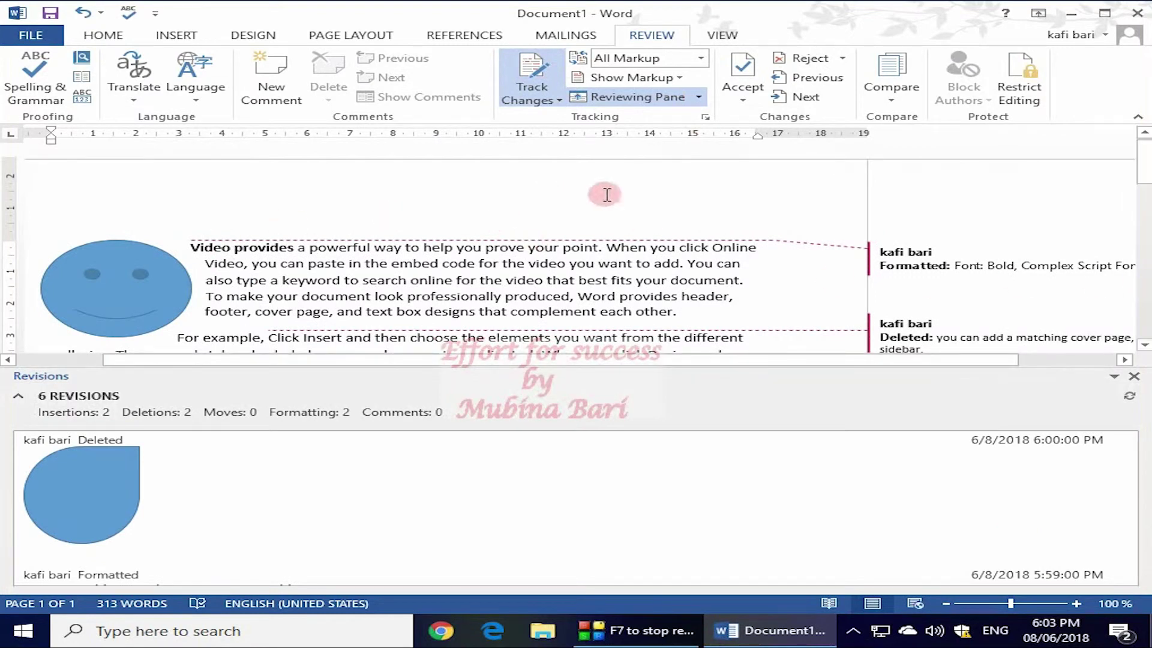
left_click(696, 97)
left_click(674, 119)
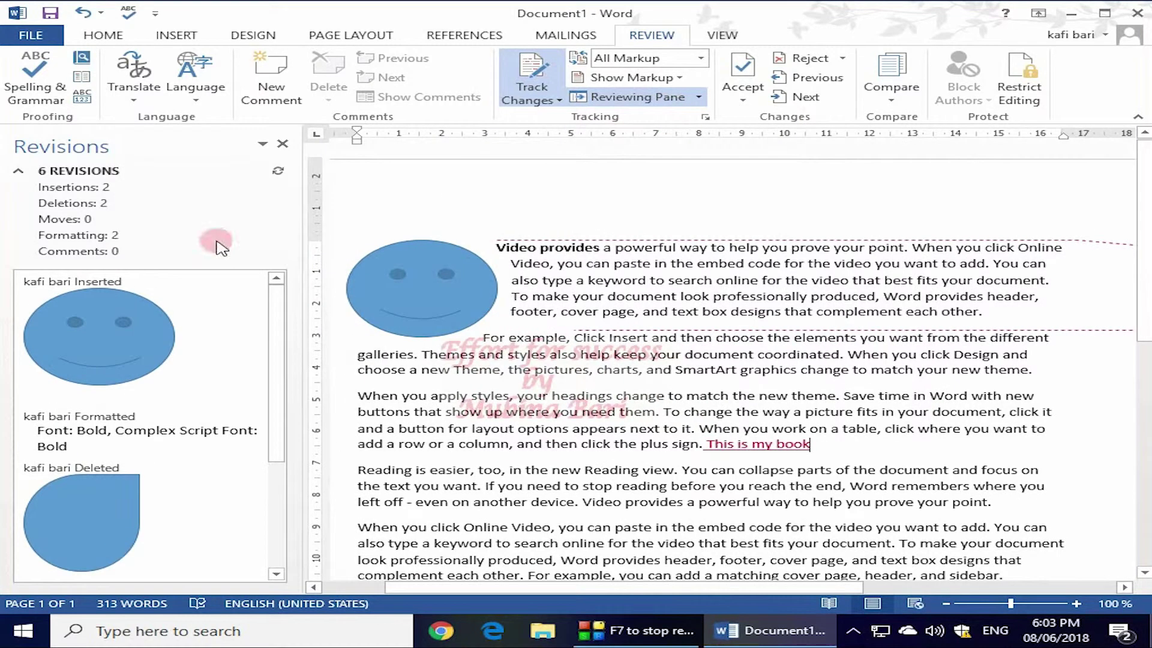
Close the Revisions pane and bring up the Accept options list.
left_click(281, 144)
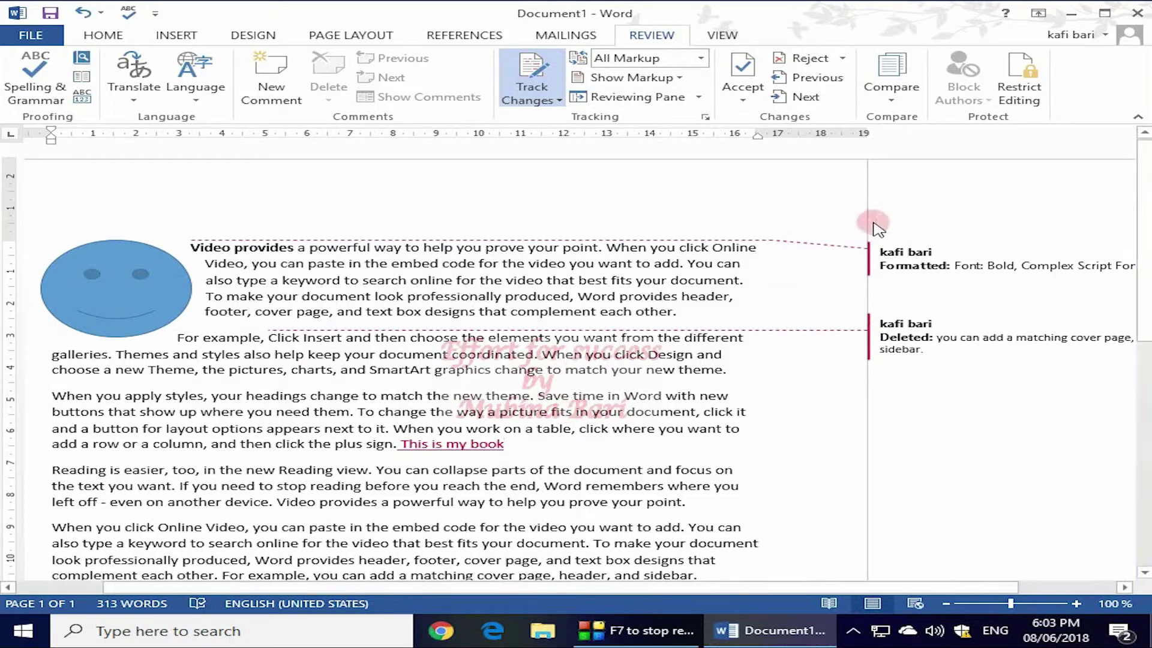
left_click(744, 100)
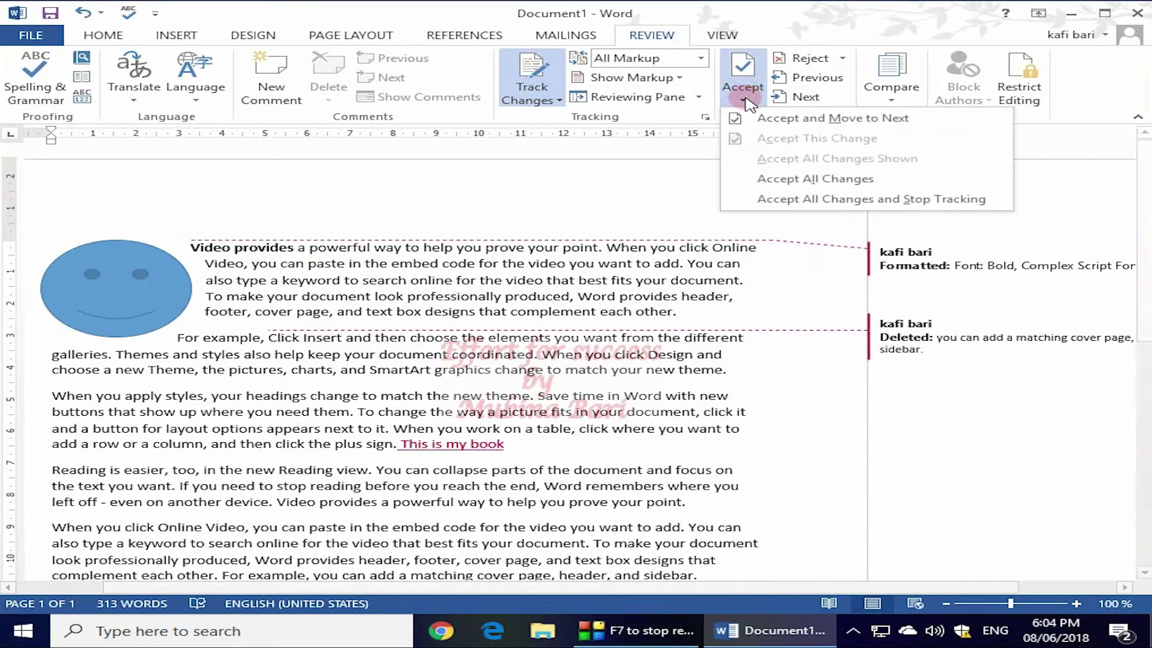
left_click(825, 199)
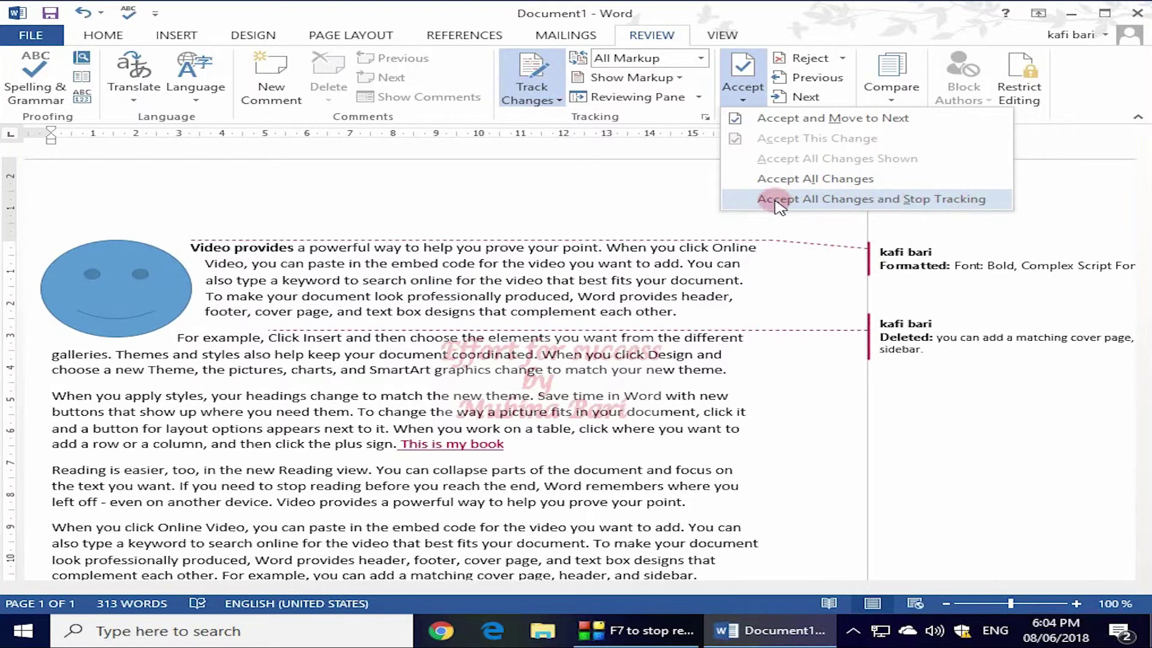
Go to the first change, test-reject then undo the bold, and reject the cover-page deletion.
left_click(802, 118)
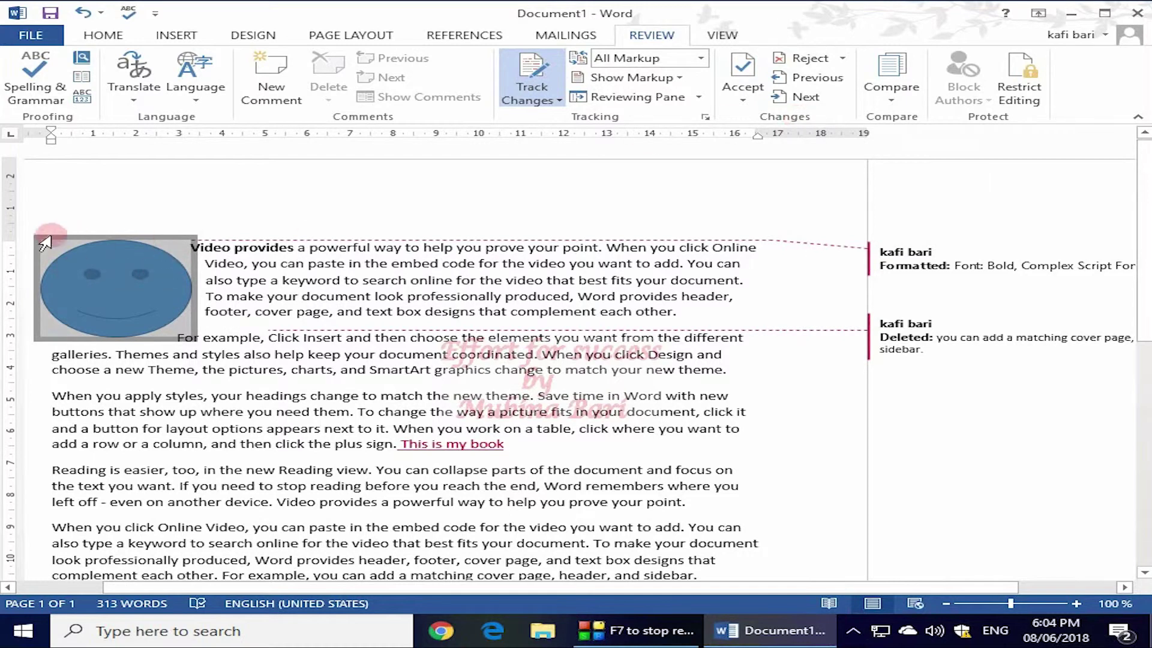
left_click(842, 58)
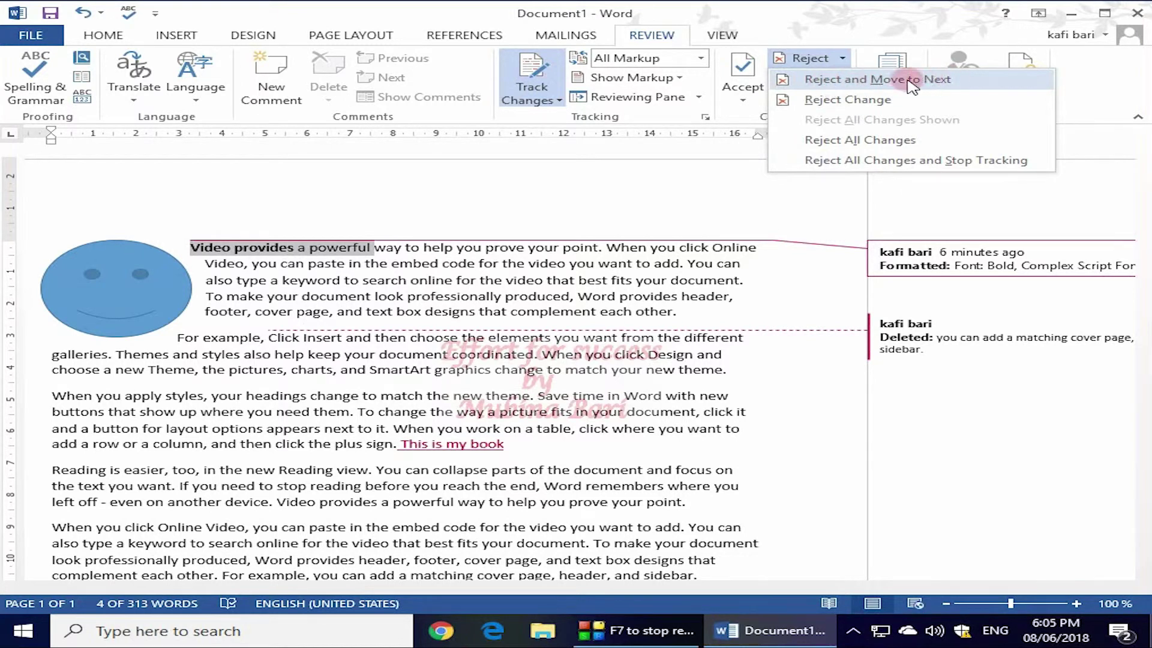
left_click(955, 81)
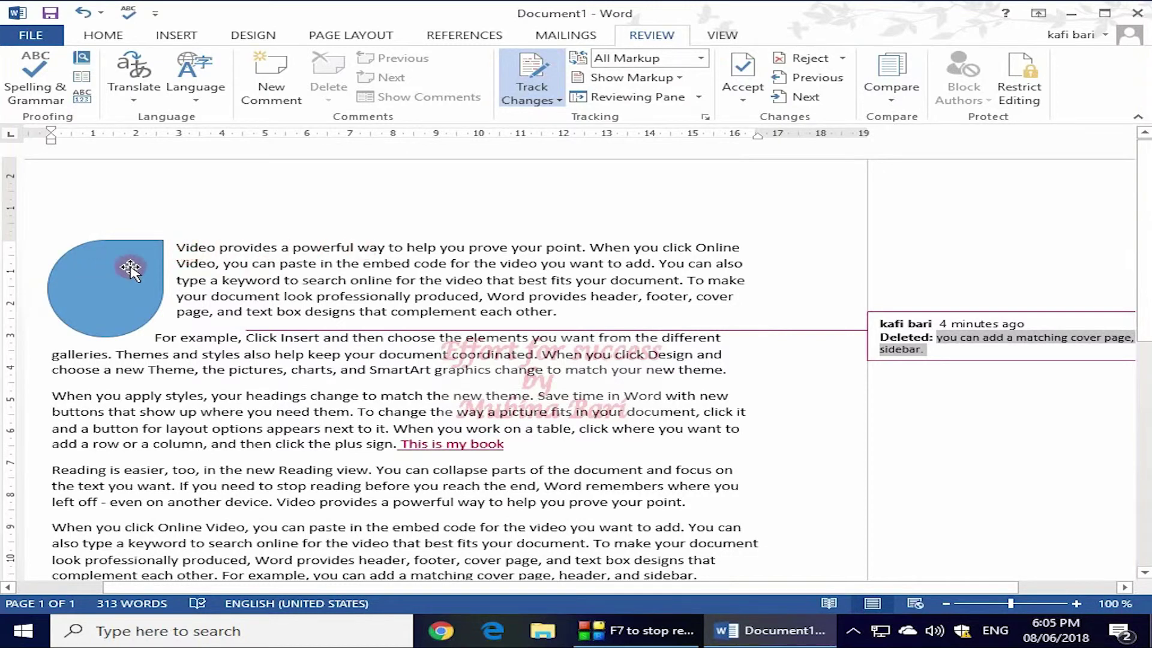
key("ctrl+z")
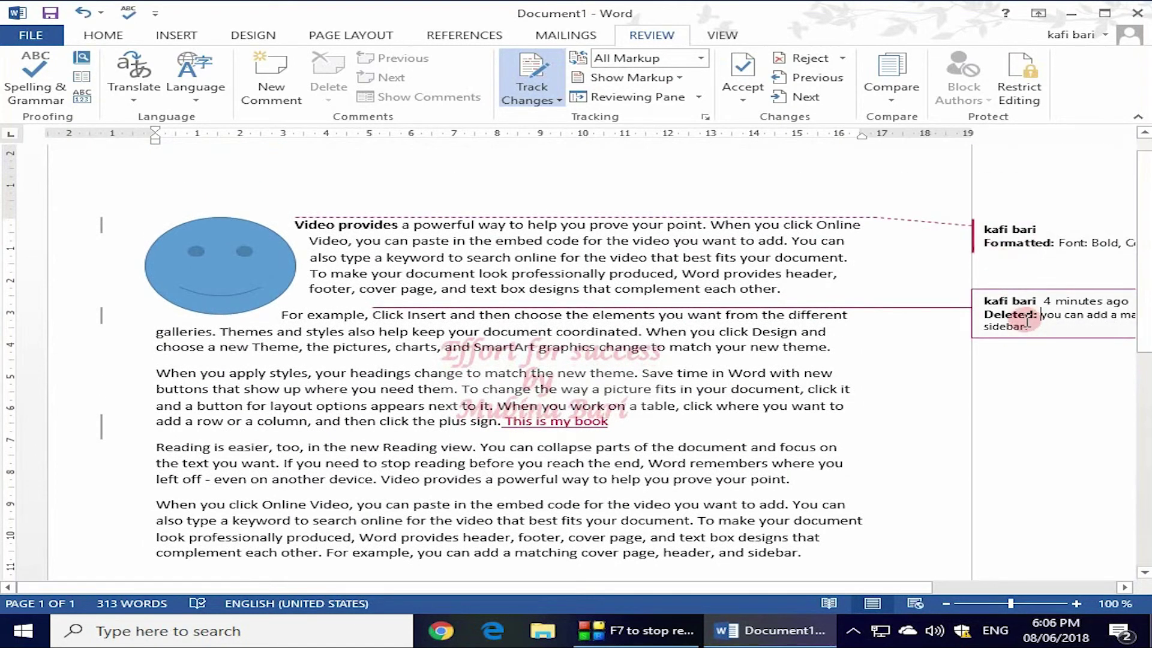
left_click(844, 58)
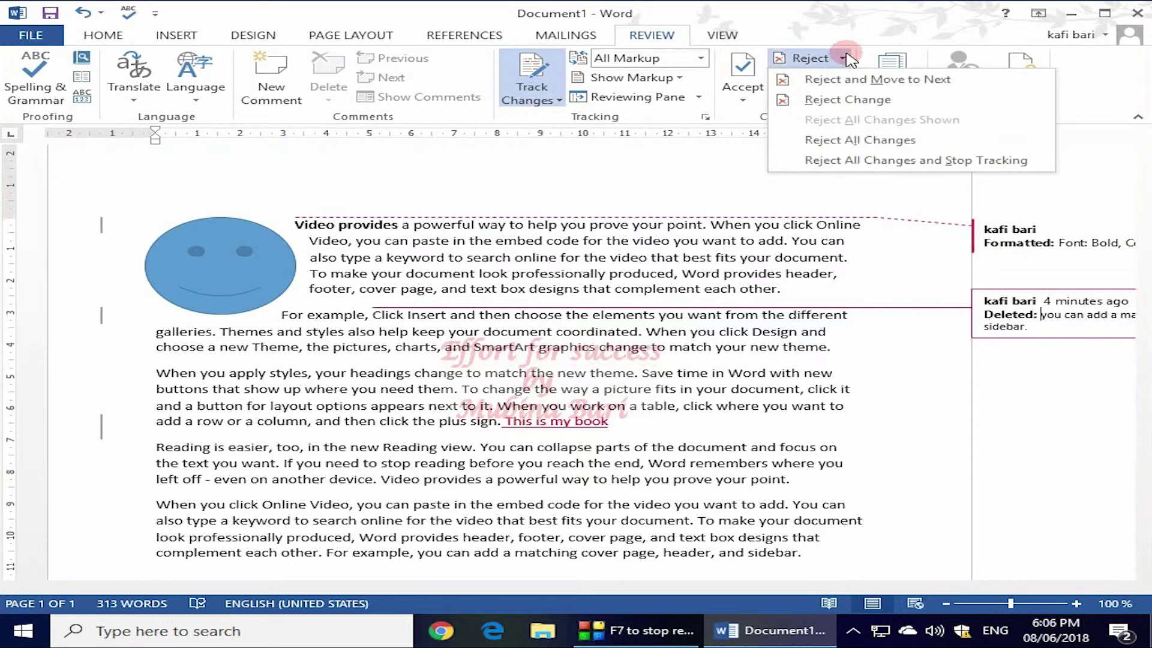
left_click(886, 81)
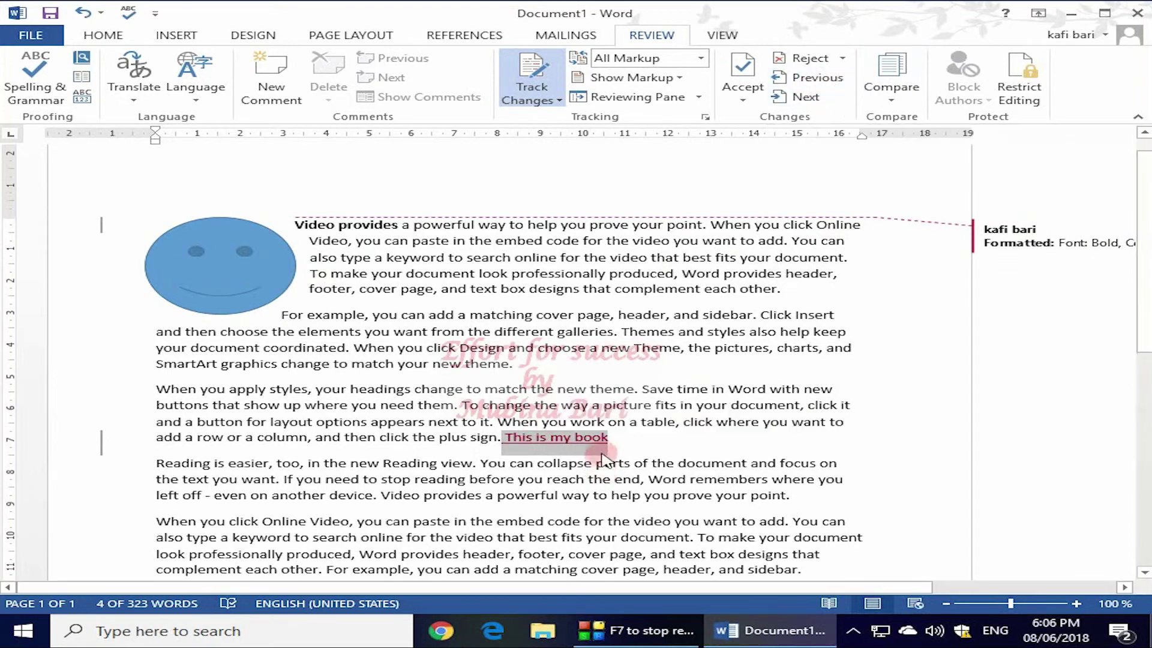
left_click(598, 449)
left_click(730, 197)
left_click(820, 101)
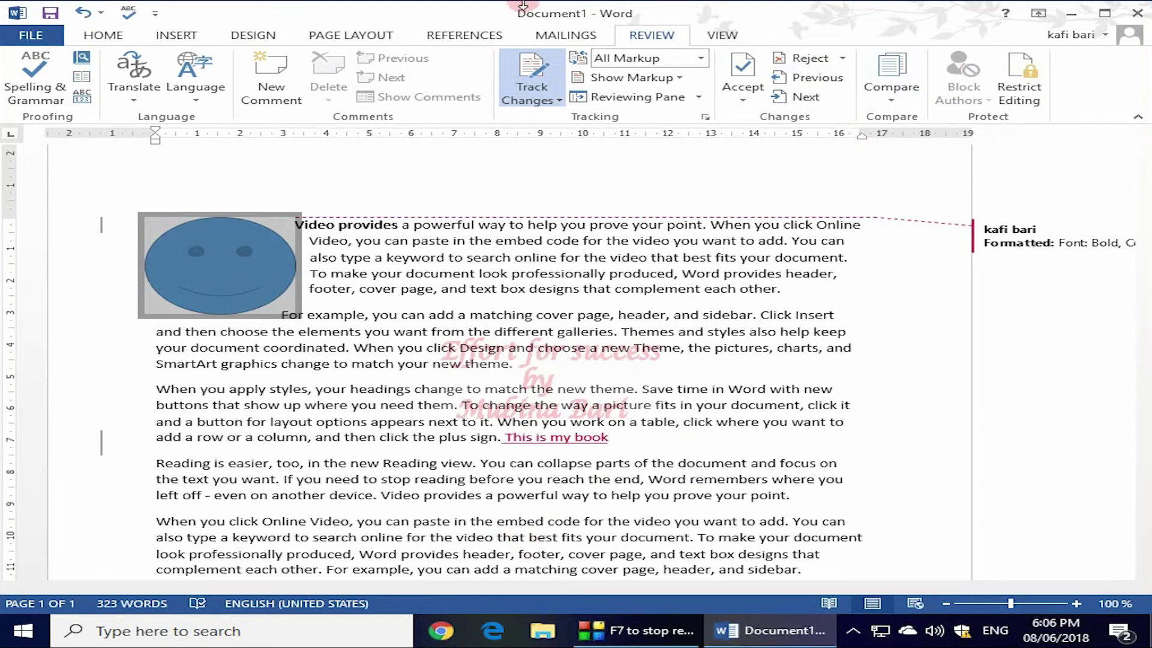
left_click(803, 79)
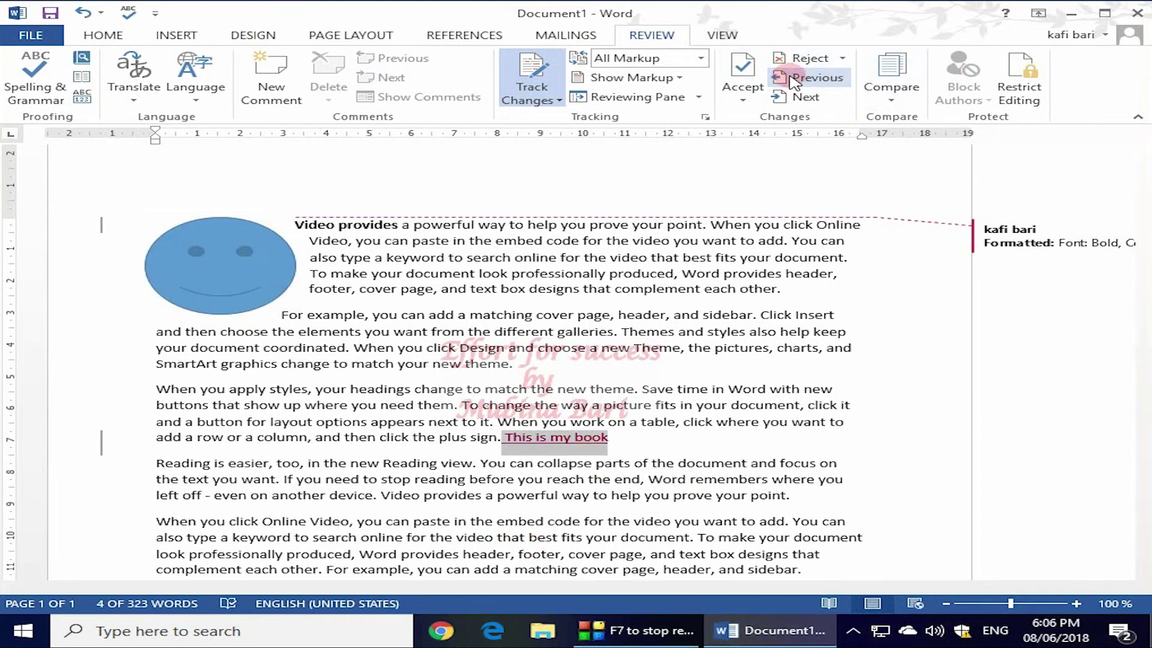